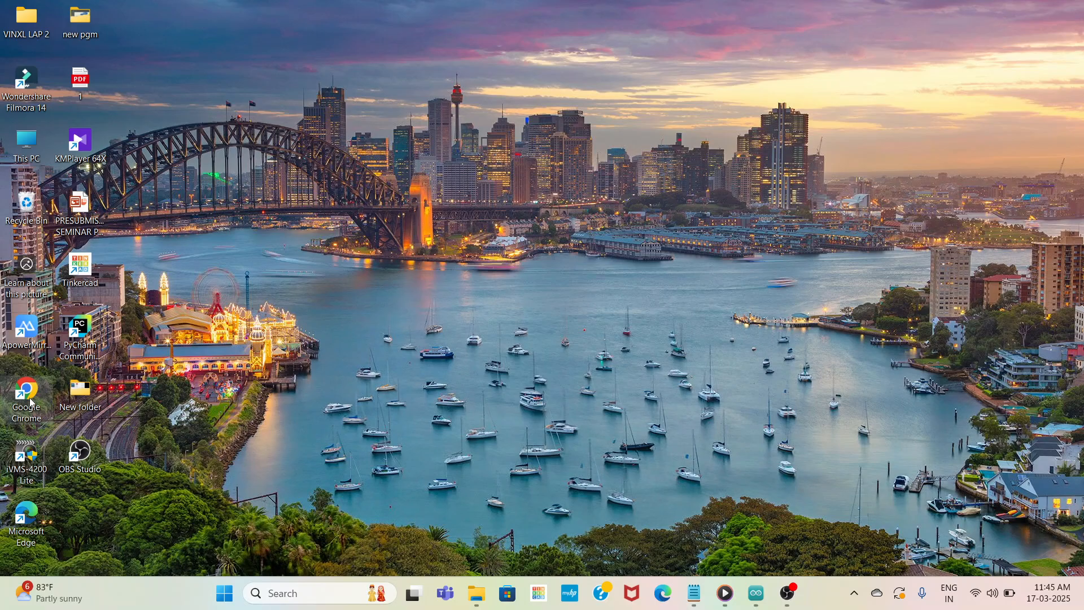
Step: Switch to Google Chrome and open the google.co.in site
{"action": "double_click", "coordinate": [31, 402]}
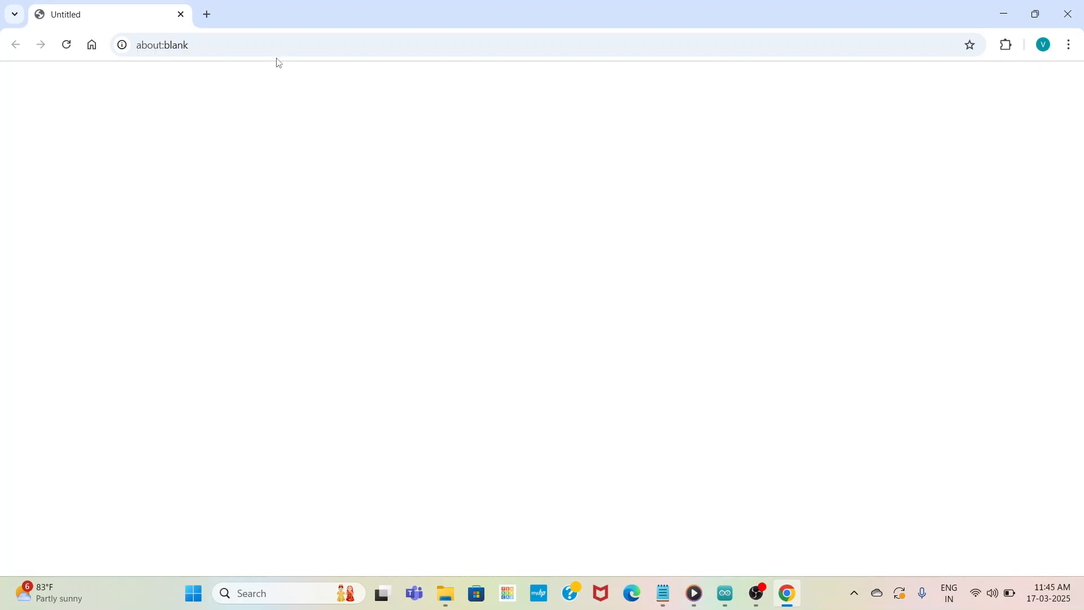
{"action": "left_click", "coordinate": [275, 43]}
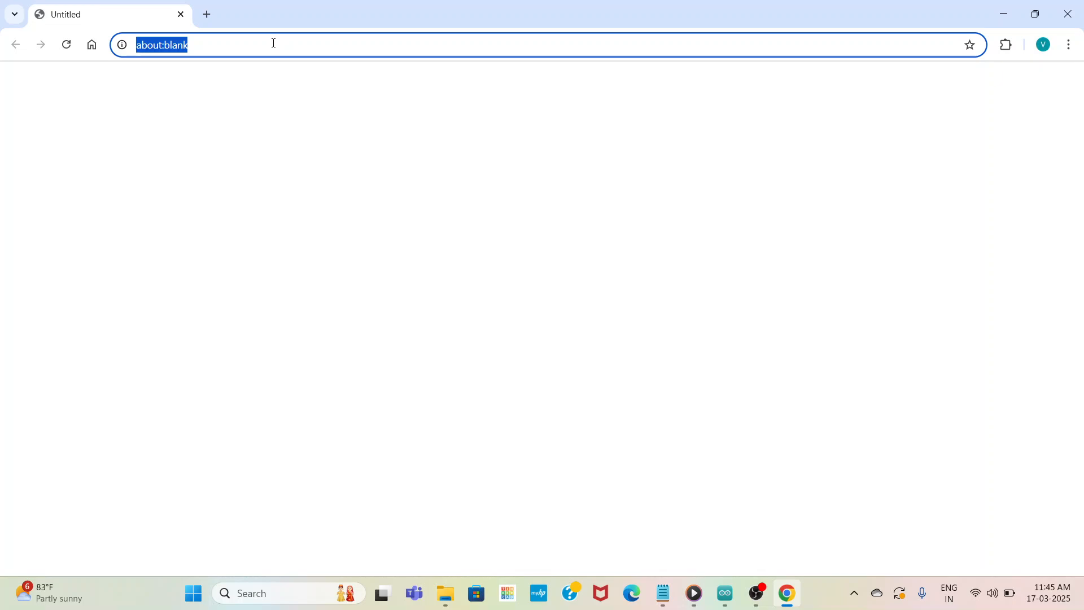
{"action": "type", "text": "google.co.in"}
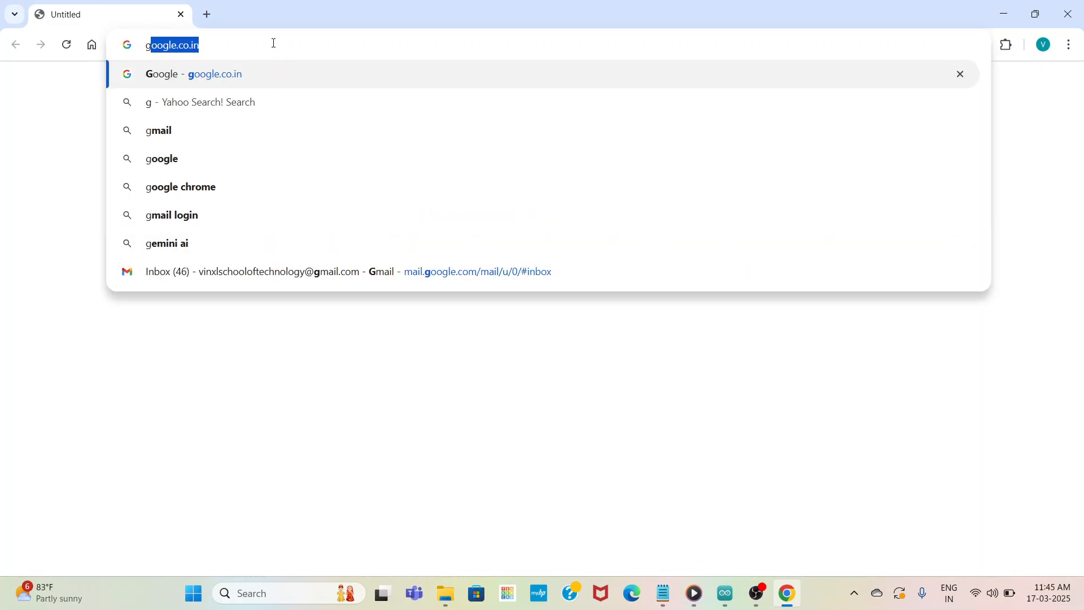
{"action": "left_click", "coordinate": [259, 82]}
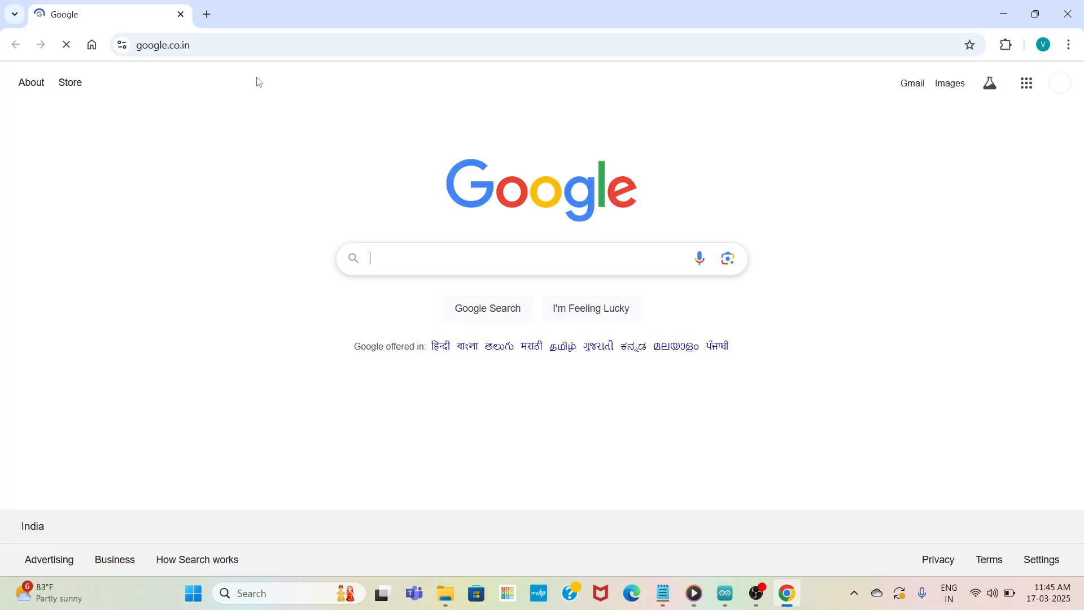
Step: Search Google for tinkercad and open the main Tinkercad website
{"action": "left_click", "coordinate": [395, 256]}
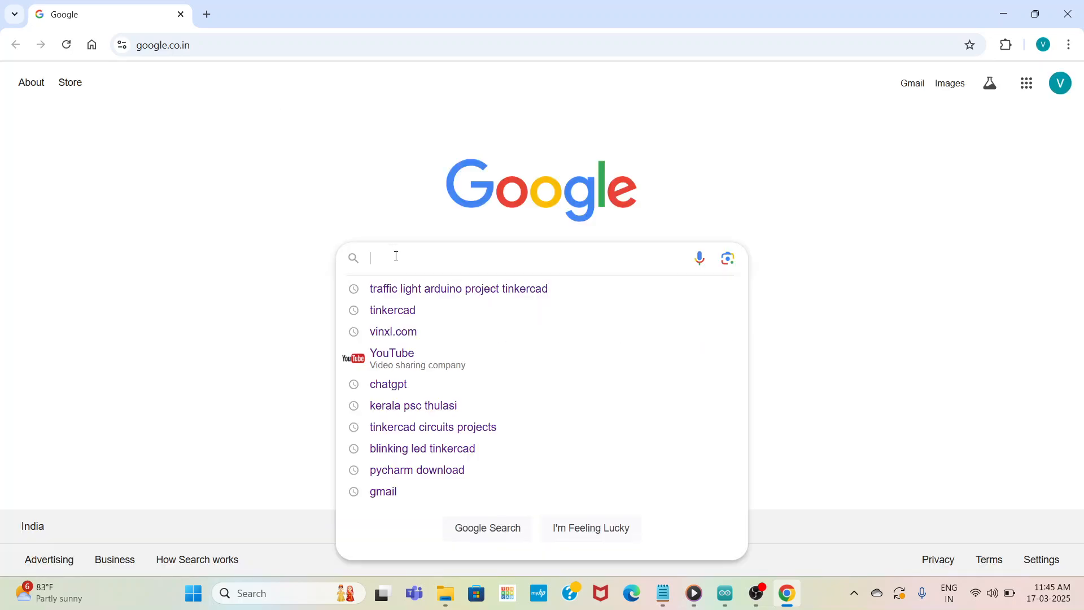
{"action": "type", "text": "tin"}
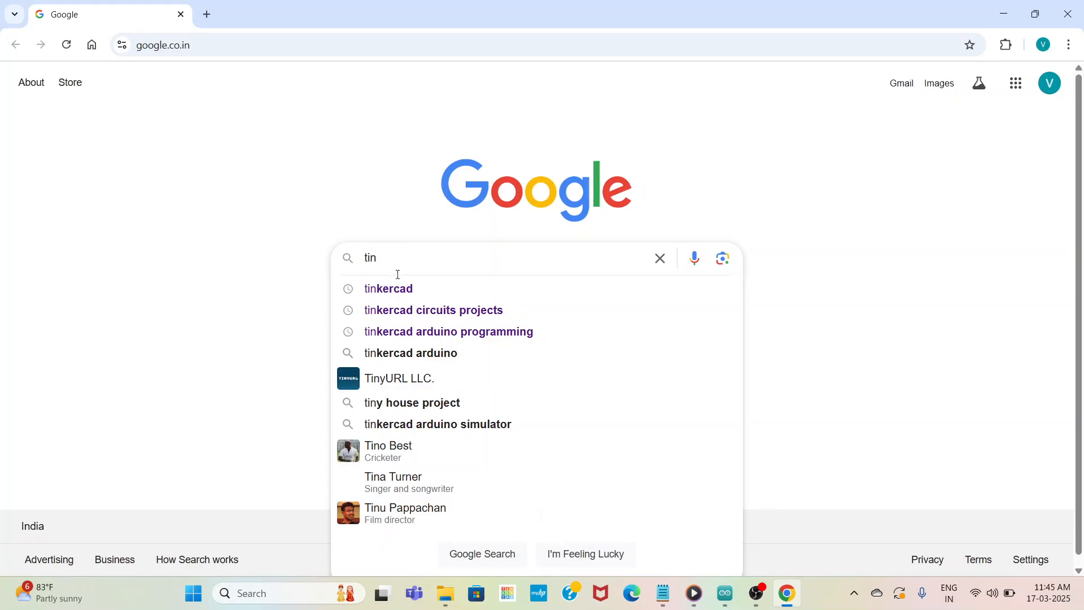
{"action": "left_click", "coordinate": [403, 289]}
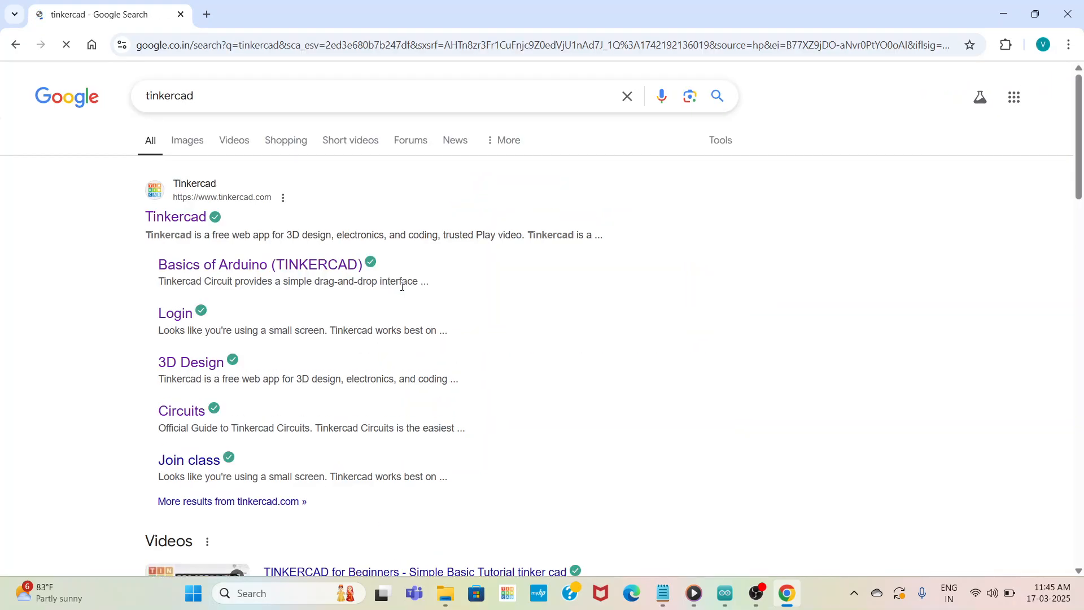
{"action": "left_click", "coordinate": [172, 220]}
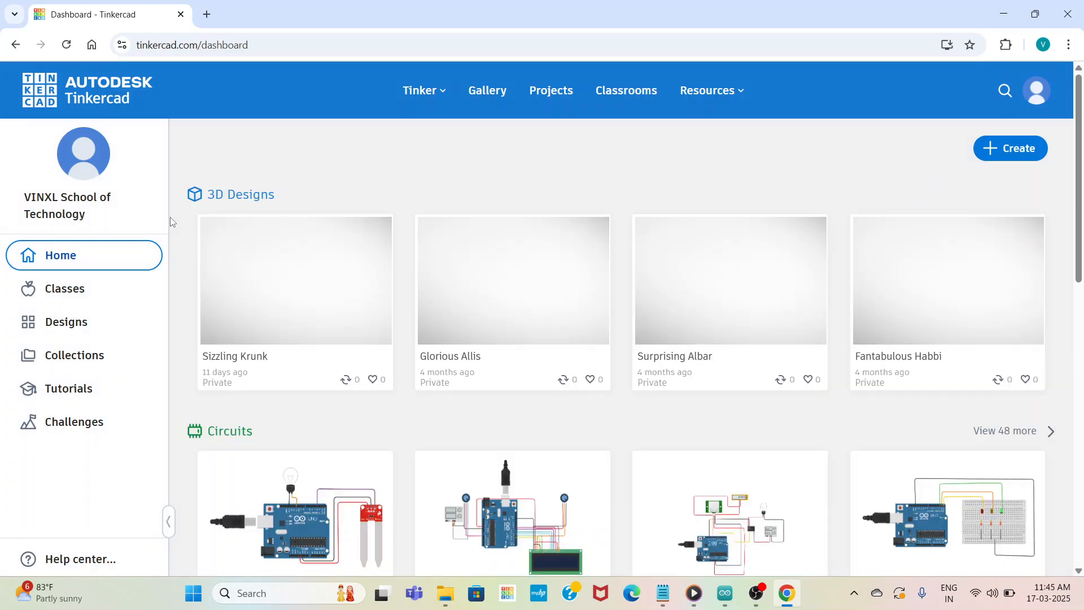
Step: Create a new circuit design and place an Arduino Uno R3 on the empty workplane
{"action": "left_click", "coordinate": [1010, 152]}
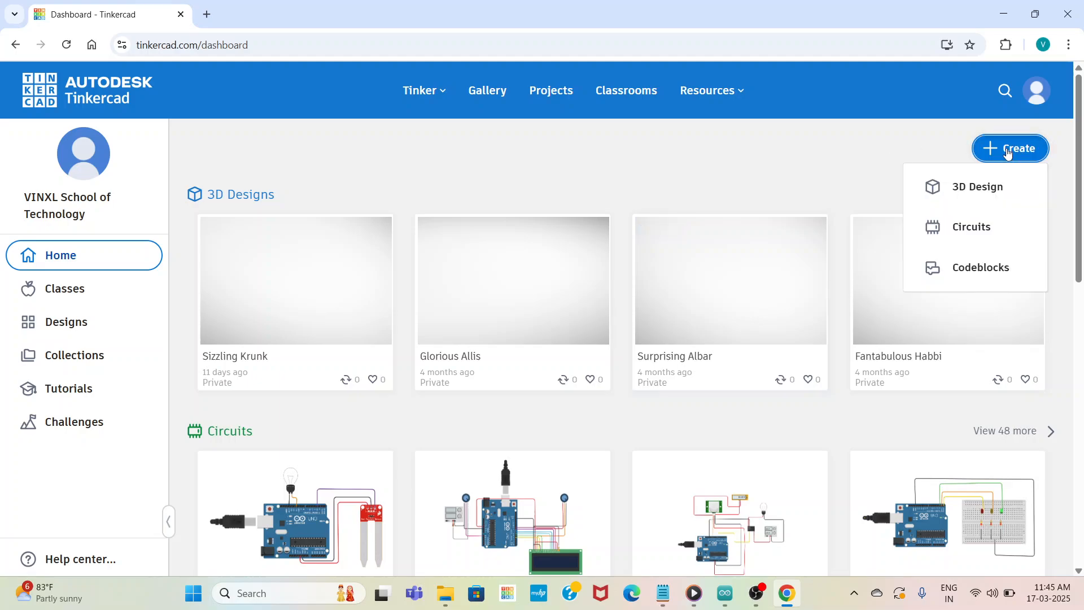
{"action": "left_click", "coordinate": [989, 227]}
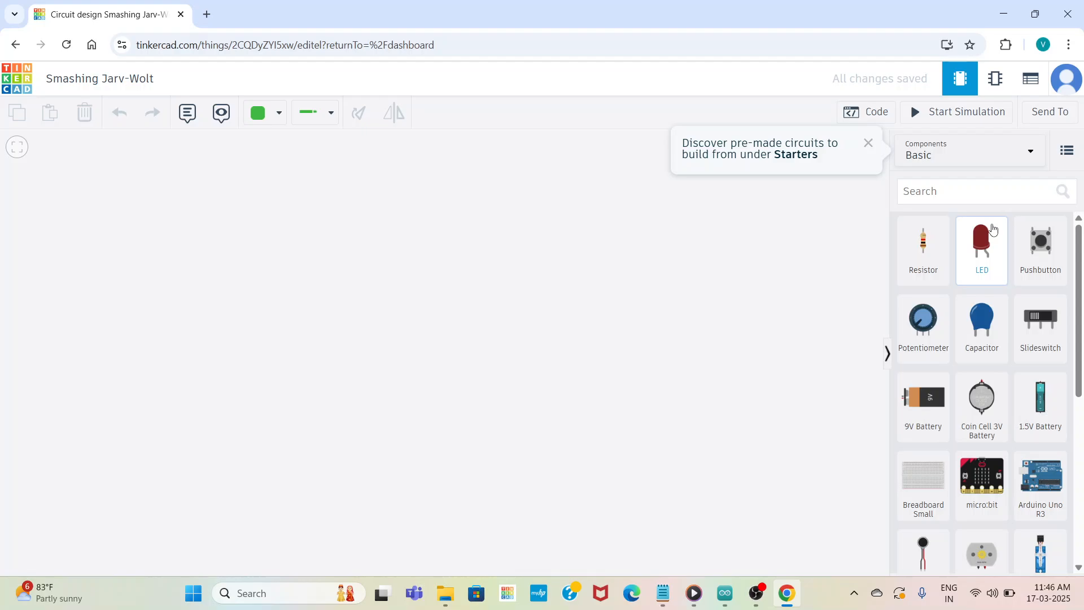
{"action": "scroll", "coordinate": [1042, 201], "scroll_direction": "up", "scroll_amount": 2}
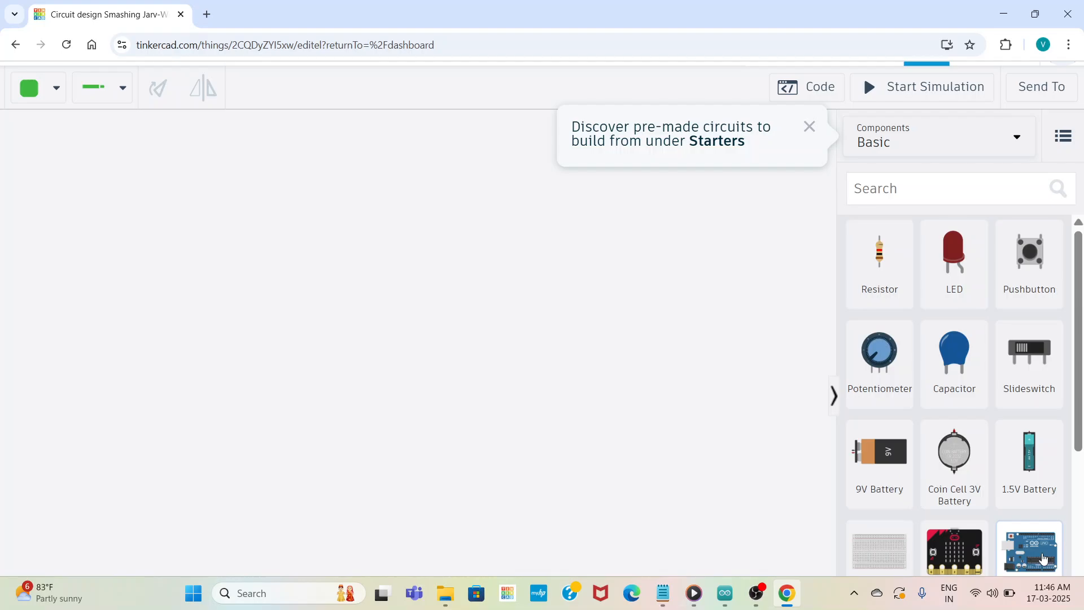
{"action": "left_click_drag", "start_coordinate": [1043, 556], "coordinate": [334, 387]}
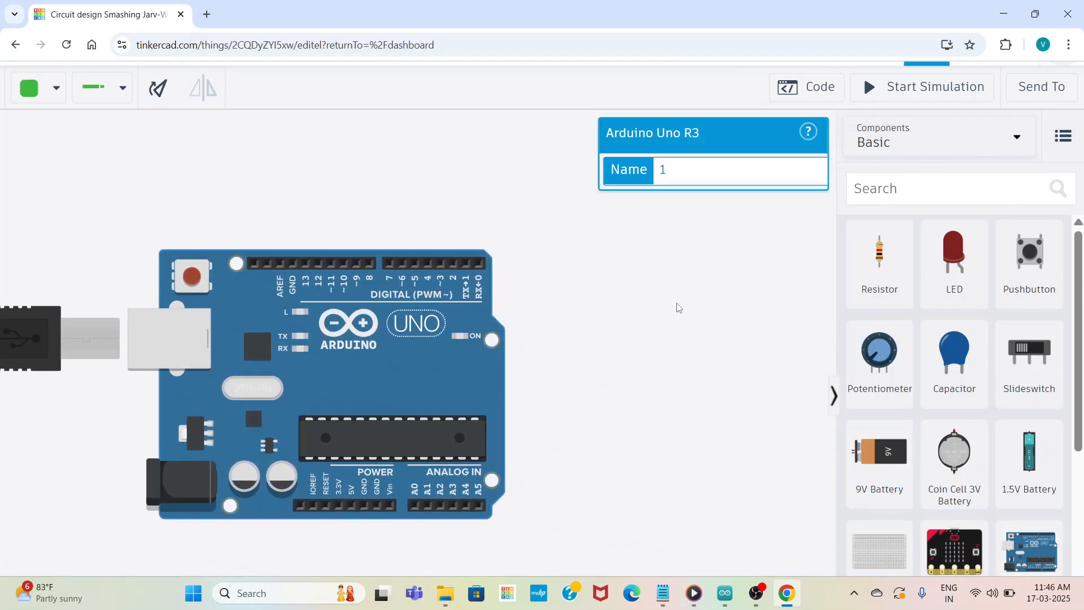
{"action": "scroll", "coordinate": [678, 307], "scroll_direction": "down", "scroll_amount": 5}
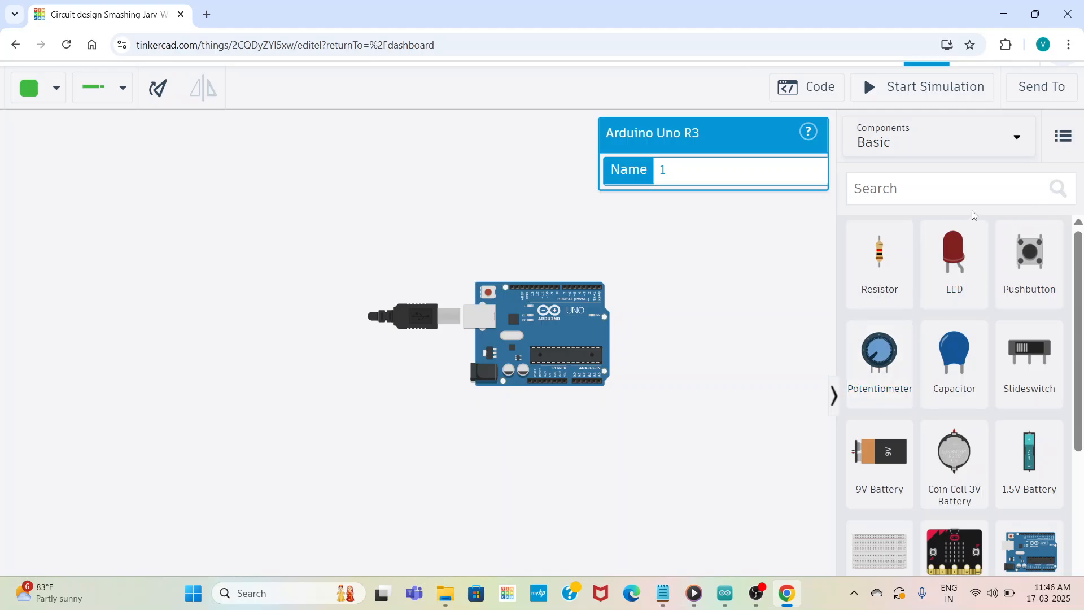
Step: Find the light bulb among the components and place one just above the Arduino's USB connector end
{"action": "left_click", "coordinate": [950, 186]}
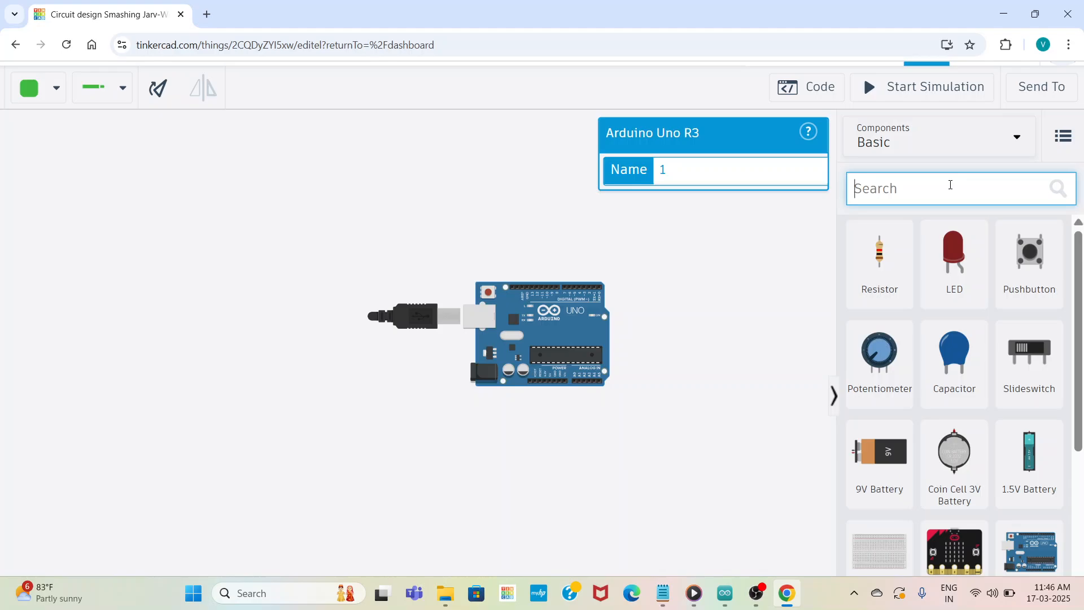
{"action": "type", "text": "ligh"}
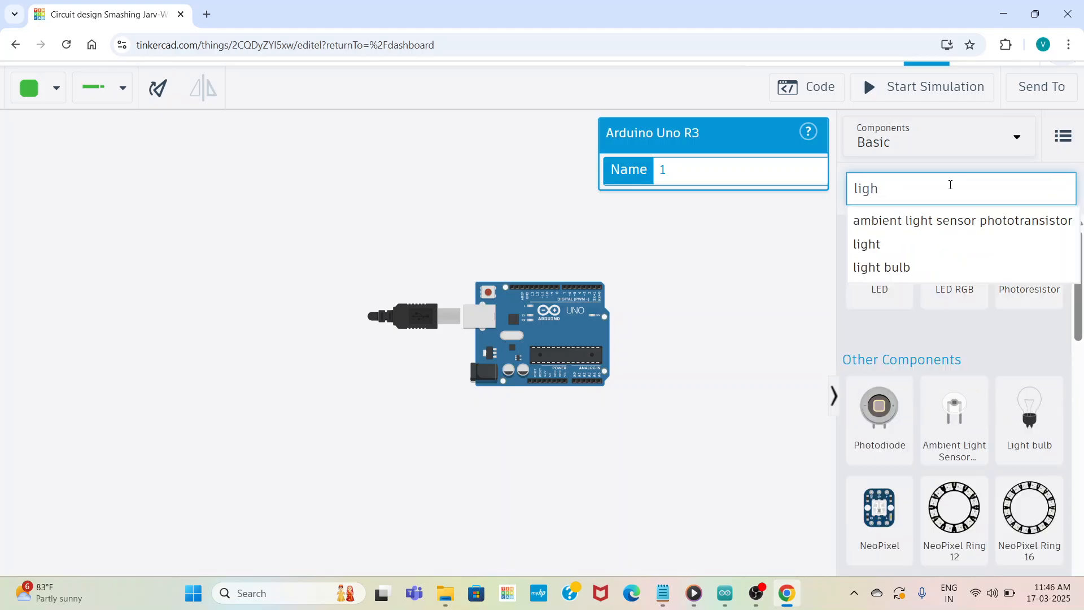
{"action": "type", "text": "t"}
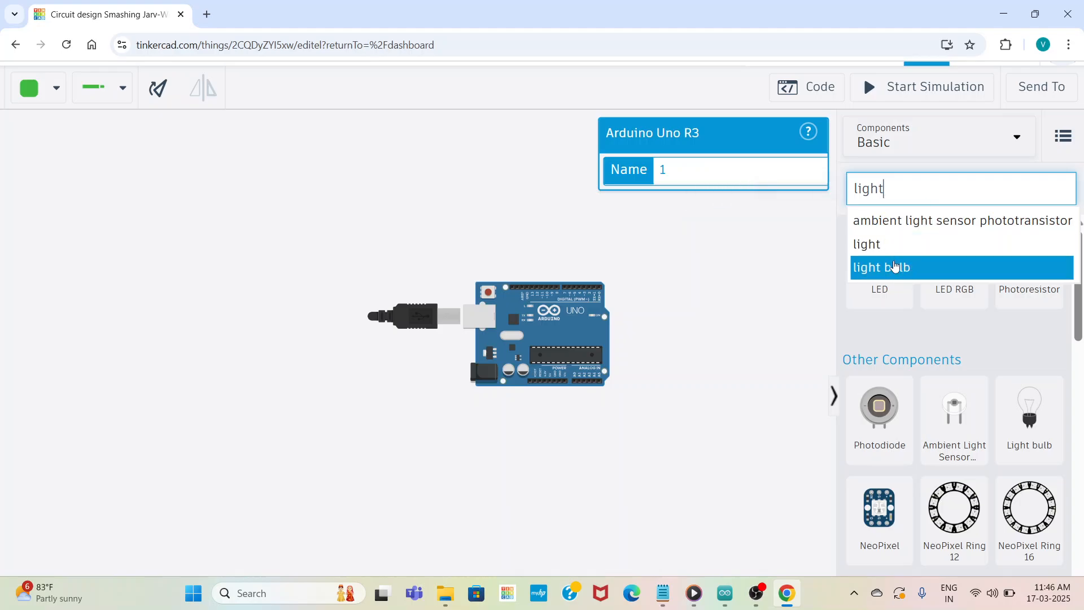
{"action": "left_click", "coordinate": [895, 267]}
{"action": "left_click_drag", "start_coordinate": [699, 233], "coordinate": [635, 220]}
{"action": "left_click_drag", "start_coordinate": [875, 309], "coordinate": [413, 239]}
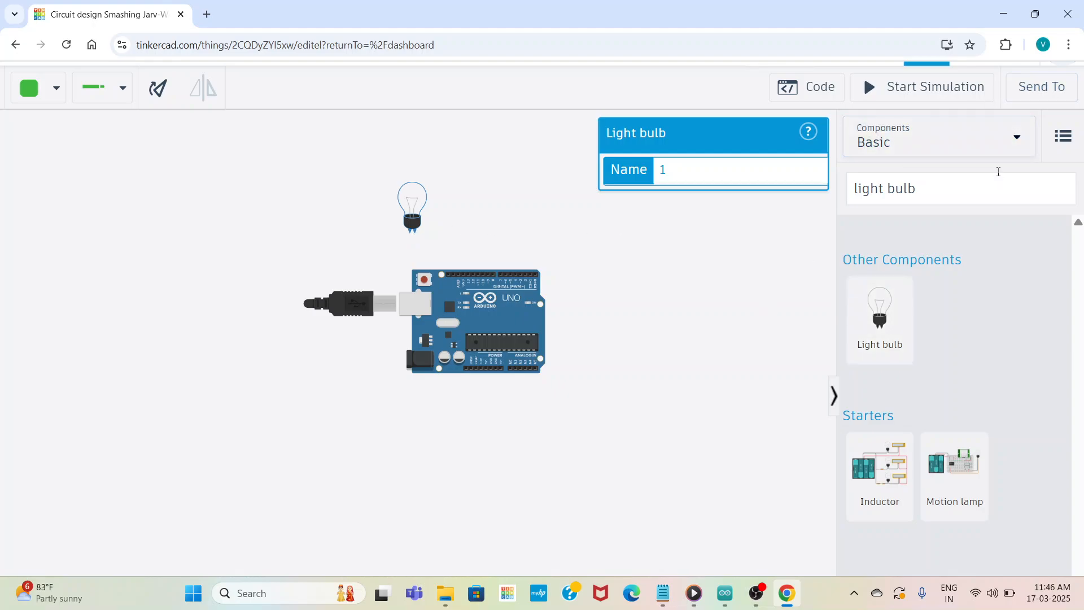
Step: Replace the component search with soil moisture sensor and place one Soil Moisture Sensor to the right of the Arduino
{"action": "left_click", "coordinate": [966, 192]}
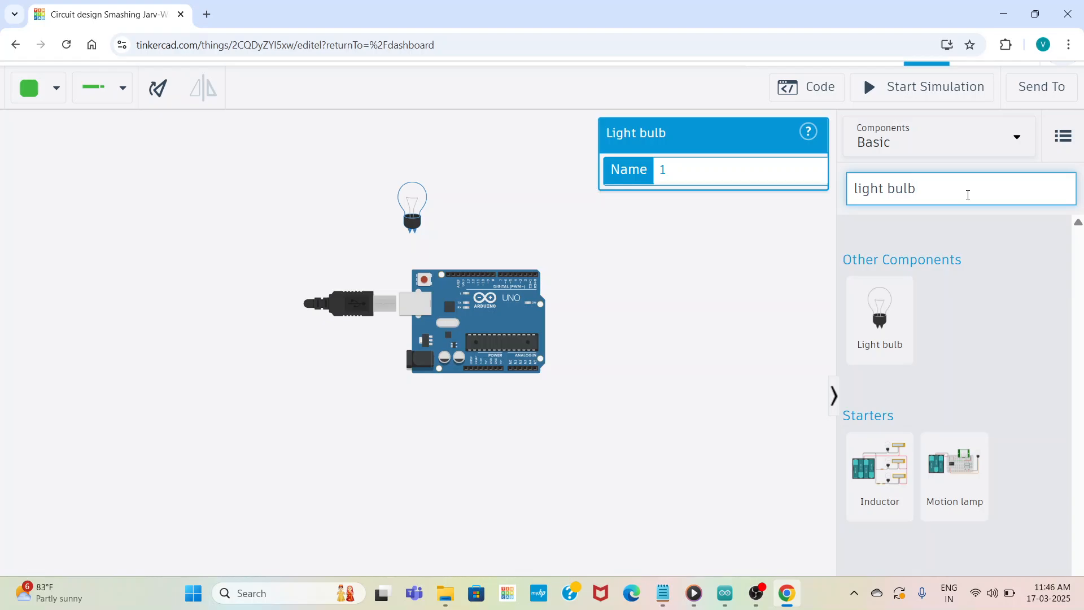
{"action": "key", "text": "BackSpace"}
{"action": "key", "text": "BackSpace"}
{"action": "key", "text": "BackSpace"}
{"action": "key", "text": "BackSpace"}
{"action": "key", "text": "BackSpace"}
{"action": "key", "text": "BackSpace"}
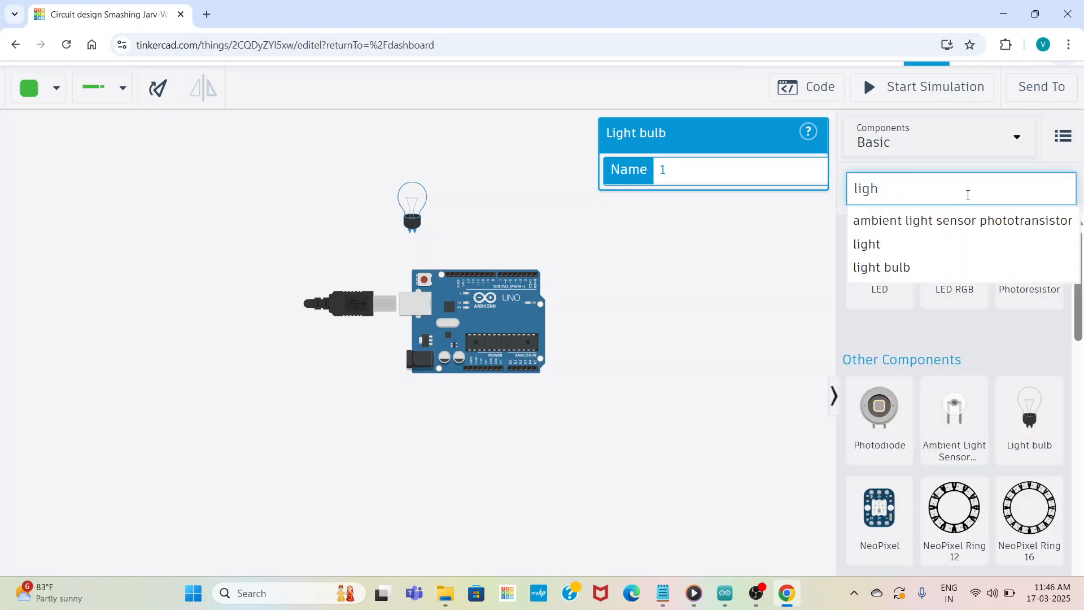
{"action": "key", "text": "BackSpace"}
{"action": "key", "text": "BackSpace"}
{"action": "key", "text": "BackSpace"}
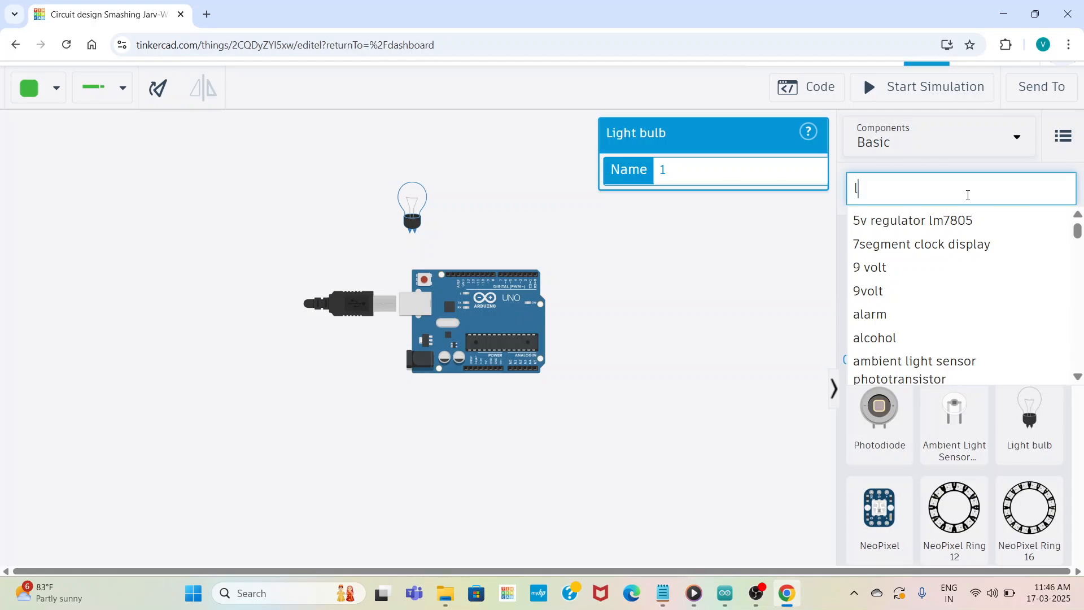
{"action": "key", "text": "BackSpace"}
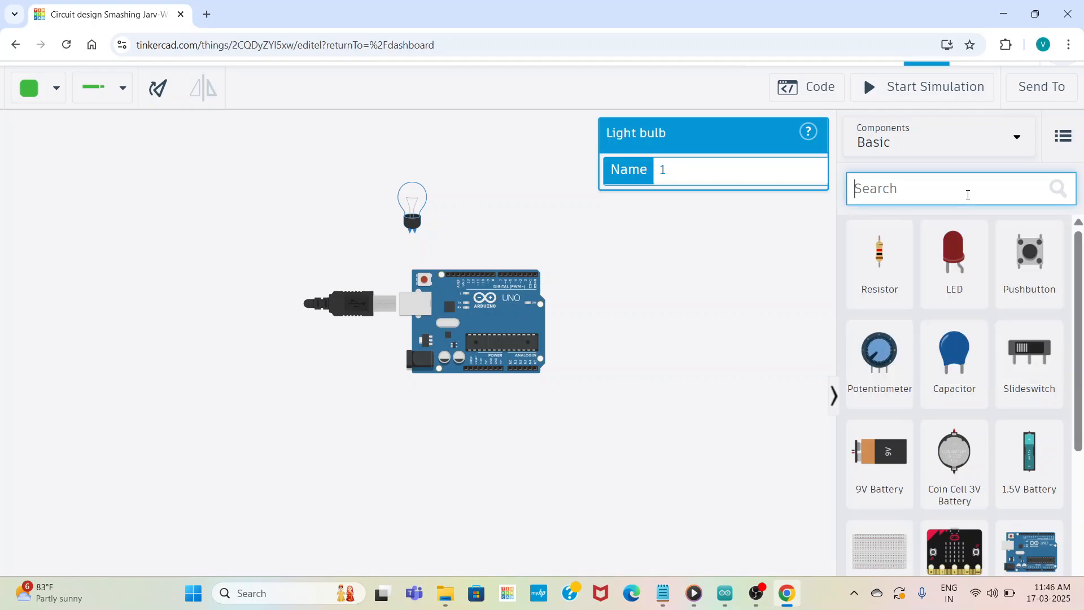
{"action": "type", "text": "s"}
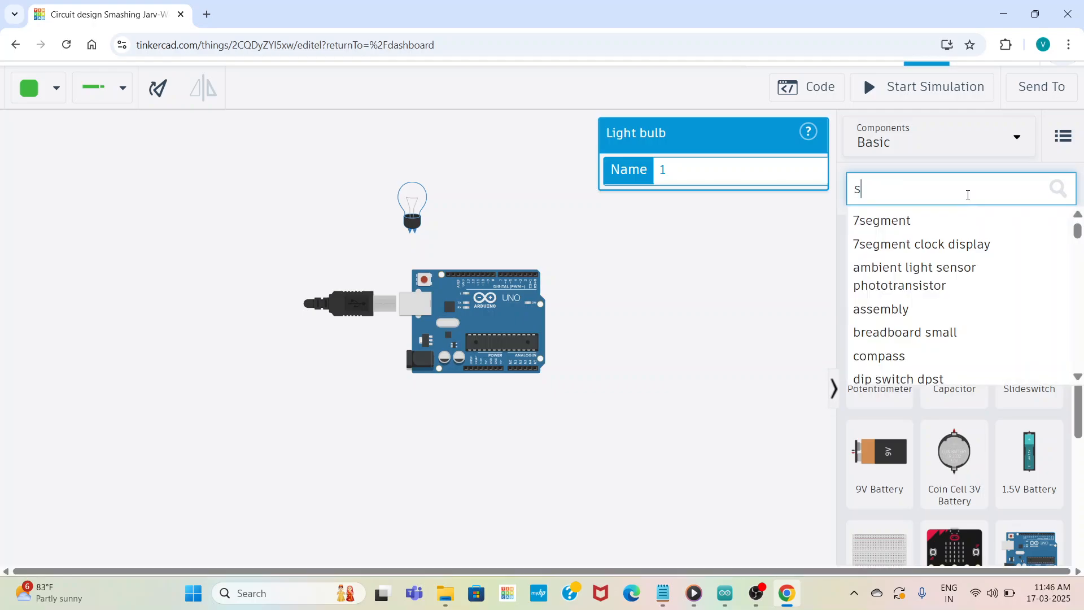
{"action": "type", "text": "oil"}
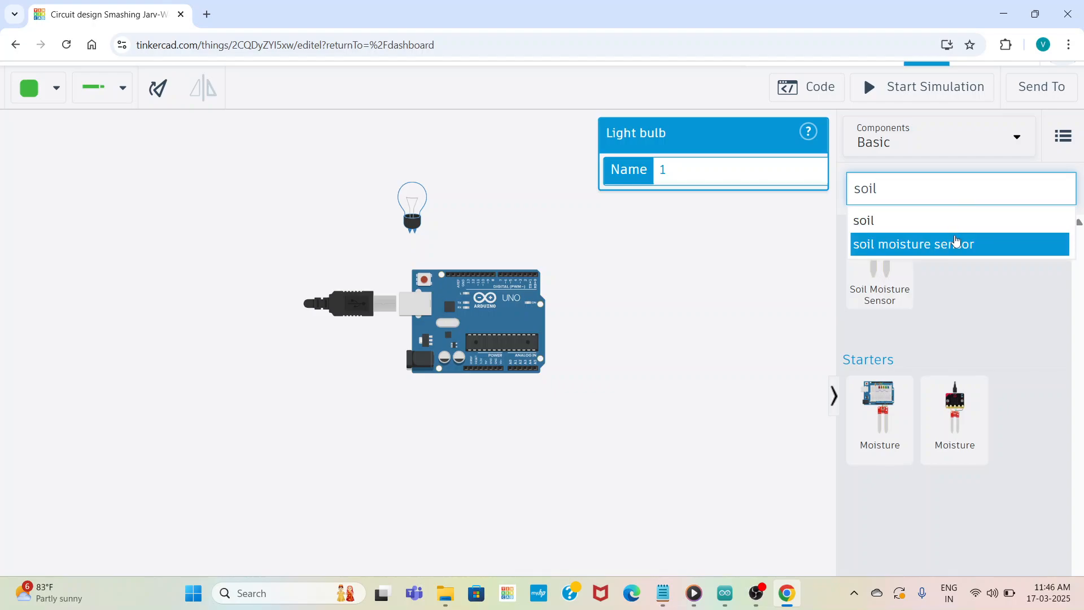
{"action": "left_click", "coordinate": [957, 243]}
{"action": "left_click_drag", "start_coordinate": [888, 261], "coordinate": [680, 289]}
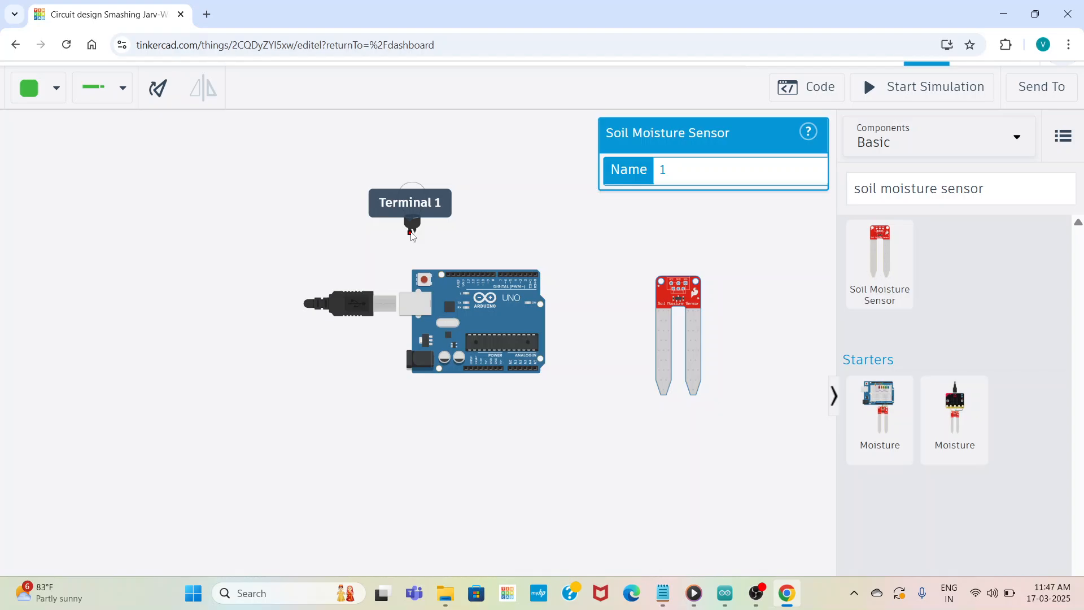
Step: Wire the light bulb's Terminal 1 to the GND pin beside AREF and straighten the wire's bend above the pin
{"action": "left_click", "coordinate": [411, 233]}
{"action": "left_click", "coordinate": [411, 251]}
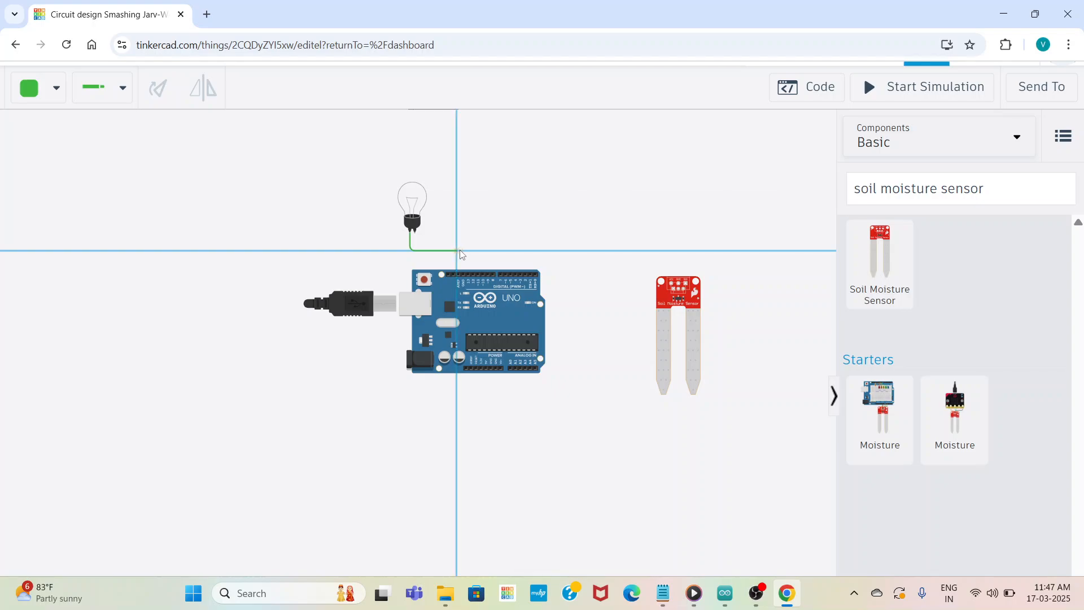
{"action": "left_click", "coordinate": [460, 250]}
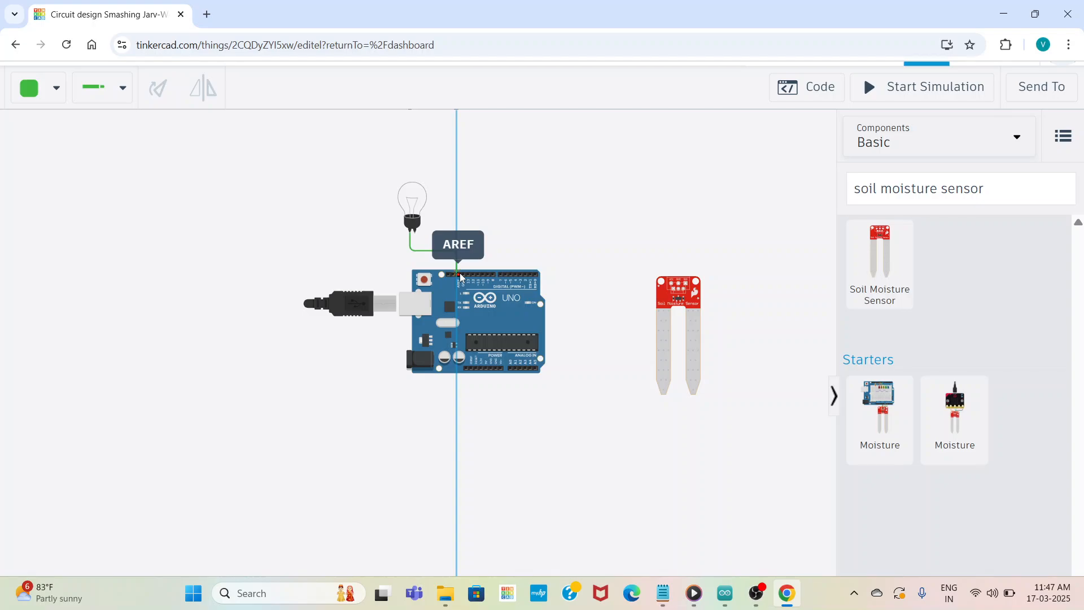
{"action": "left_click", "coordinate": [462, 276]}
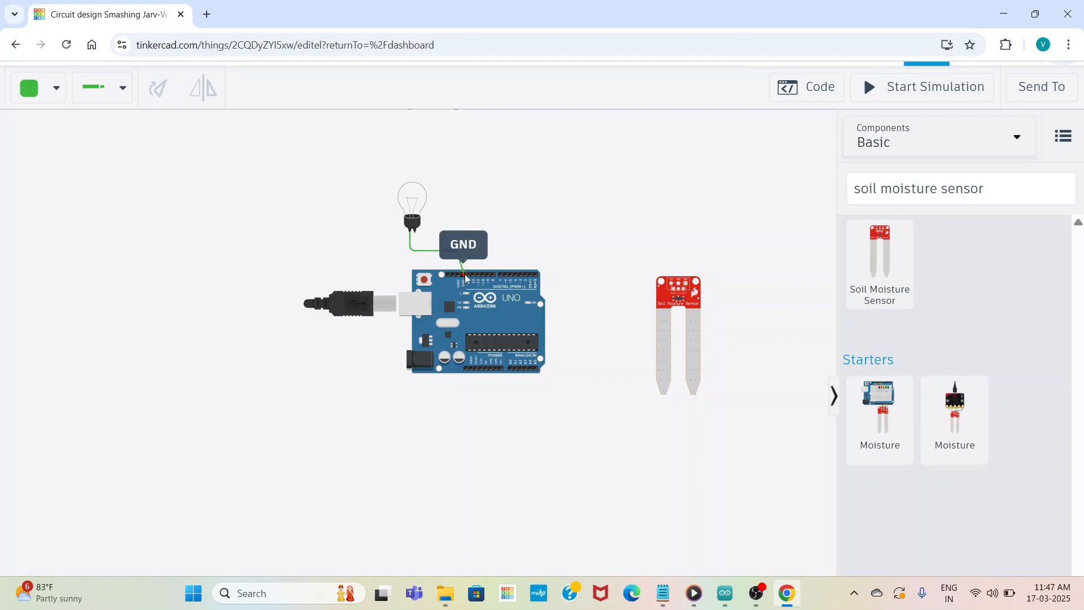
{"action": "left_click", "coordinate": [464, 275]}
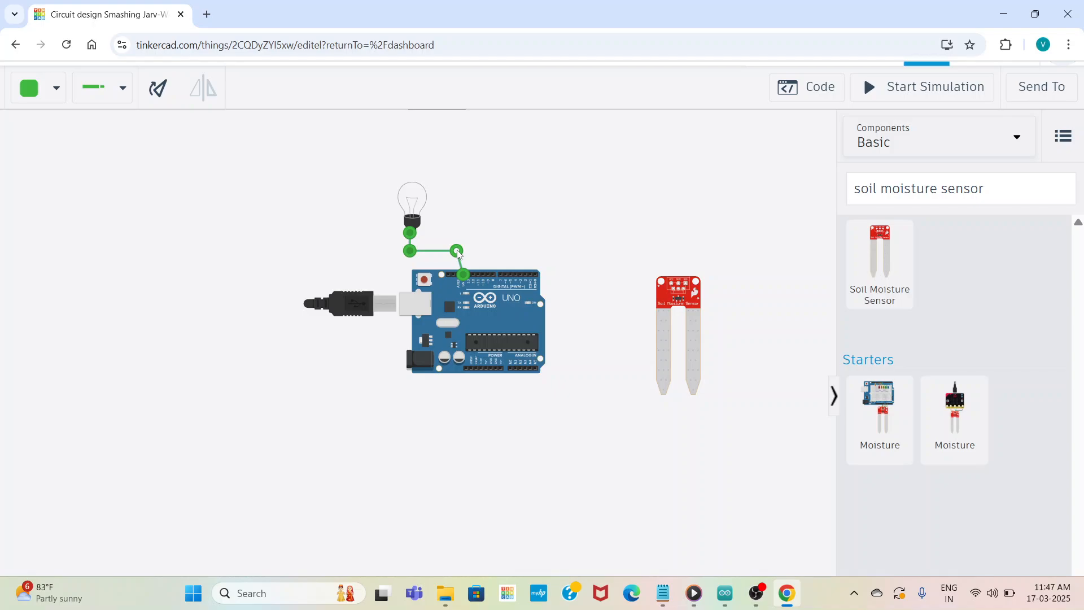
{"action": "left_click_drag", "start_coordinate": [458, 254], "coordinate": [467, 253]}
{"action": "left_click", "coordinate": [310, 195]}
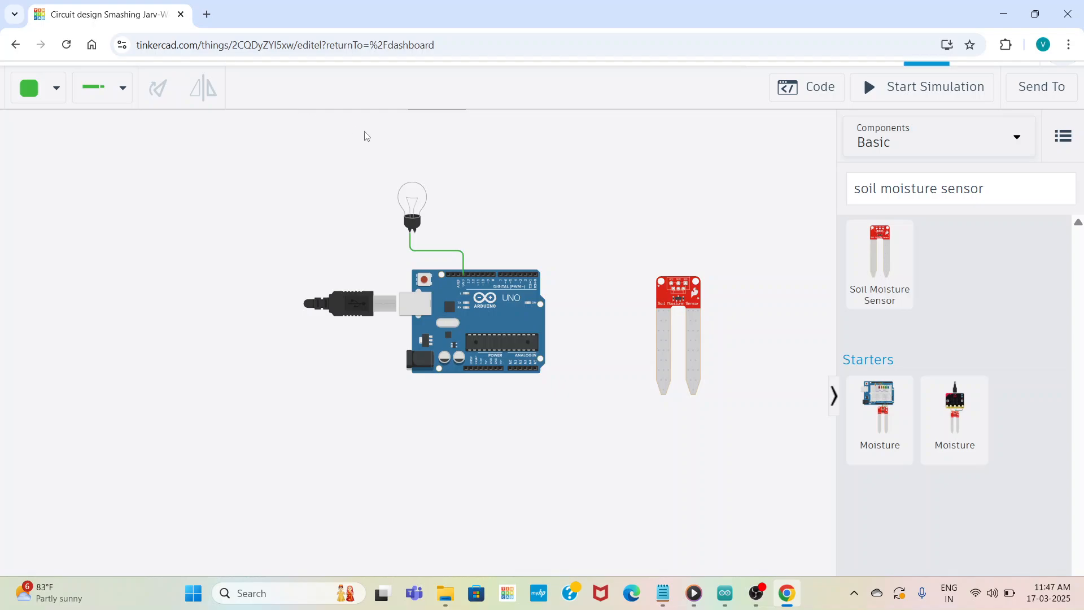
Step: Set the wire color to black and recolor the wire between the light bulb and GND
{"action": "left_click", "coordinate": [58, 93]}
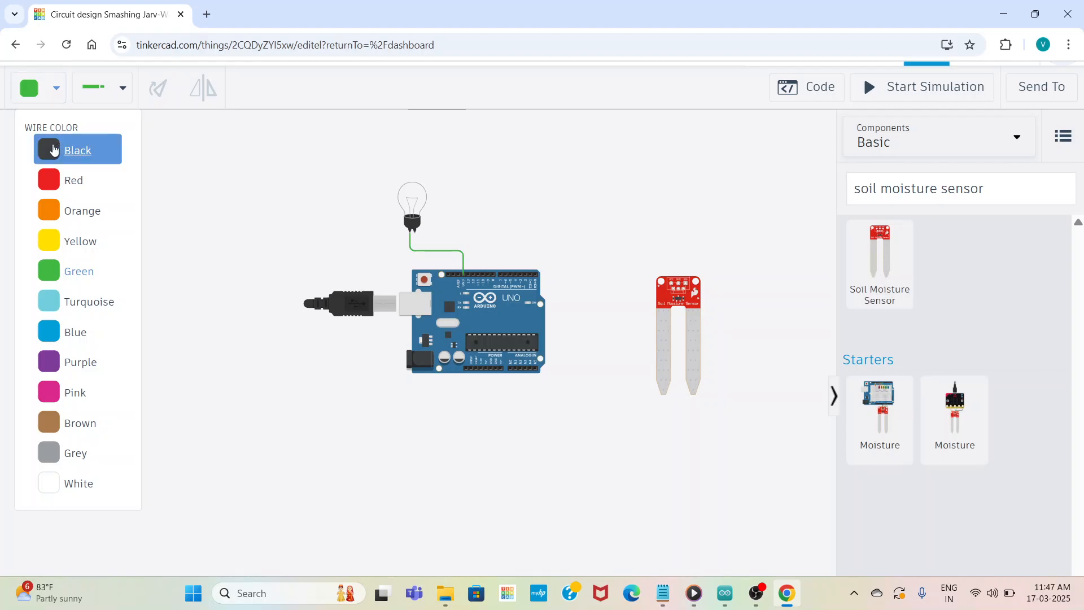
{"action": "left_click", "coordinate": [51, 151]}
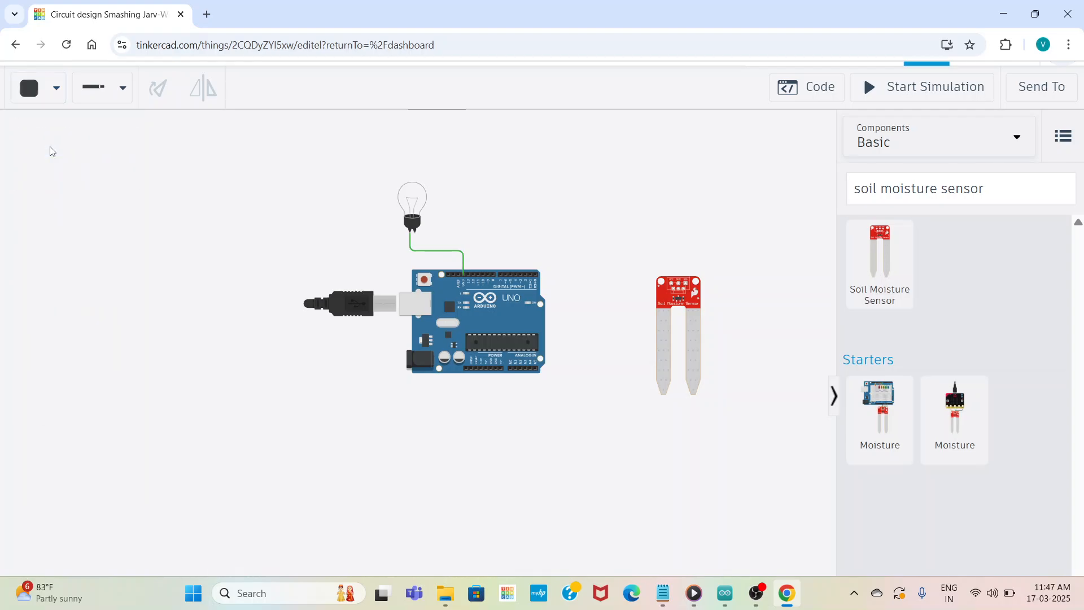
{"action": "left_click", "coordinate": [413, 245]}
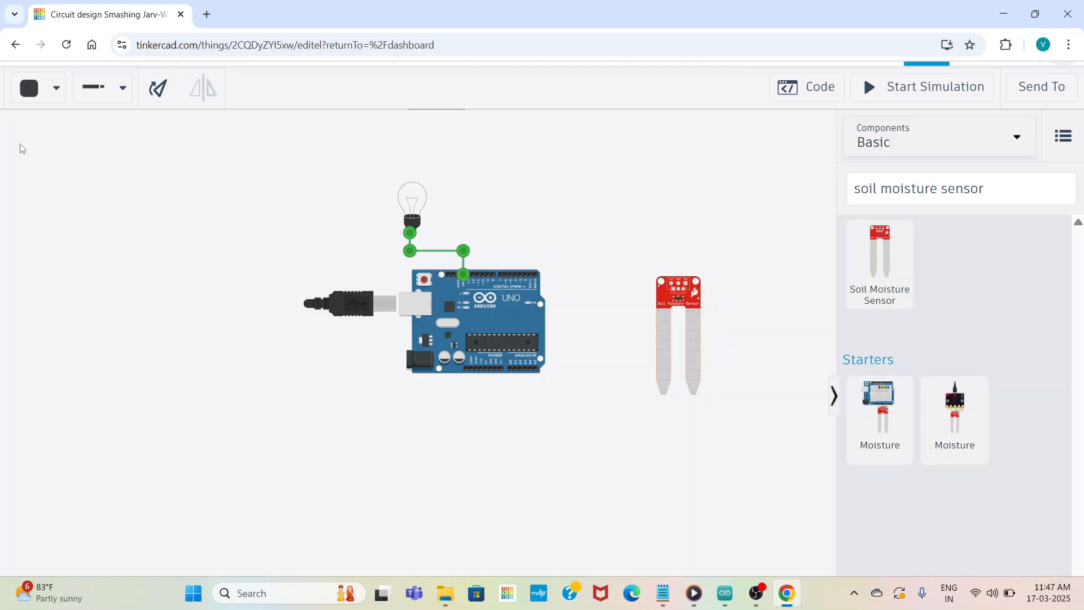
{"action": "left_click", "coordinate": [42, 98]}
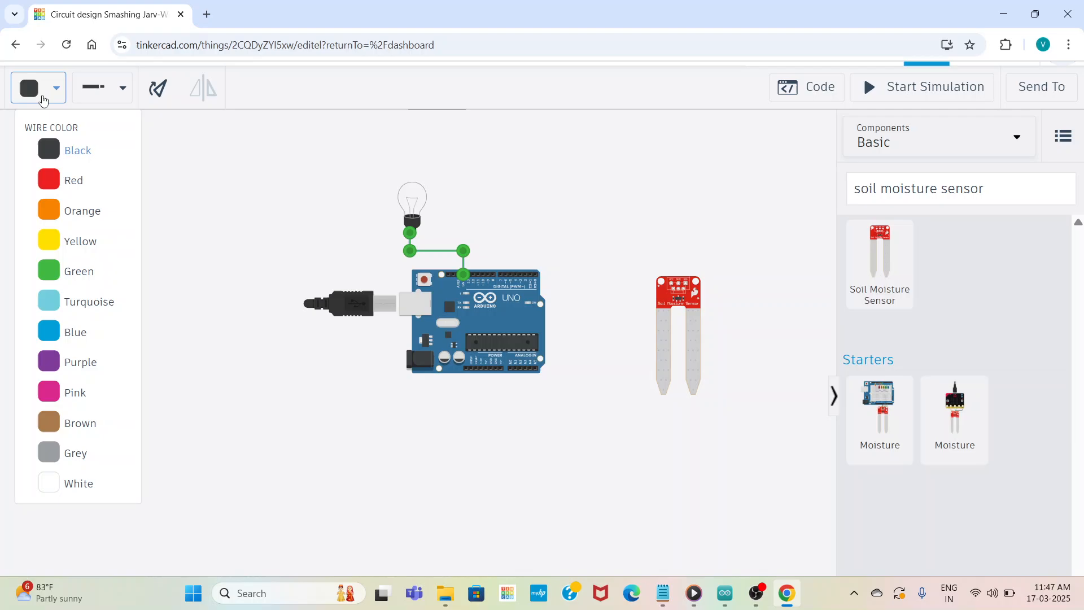
{"action": "left_click", "coordinate": [47, 142]}
{"action": "left_click", "coordinate": [237, 249]}
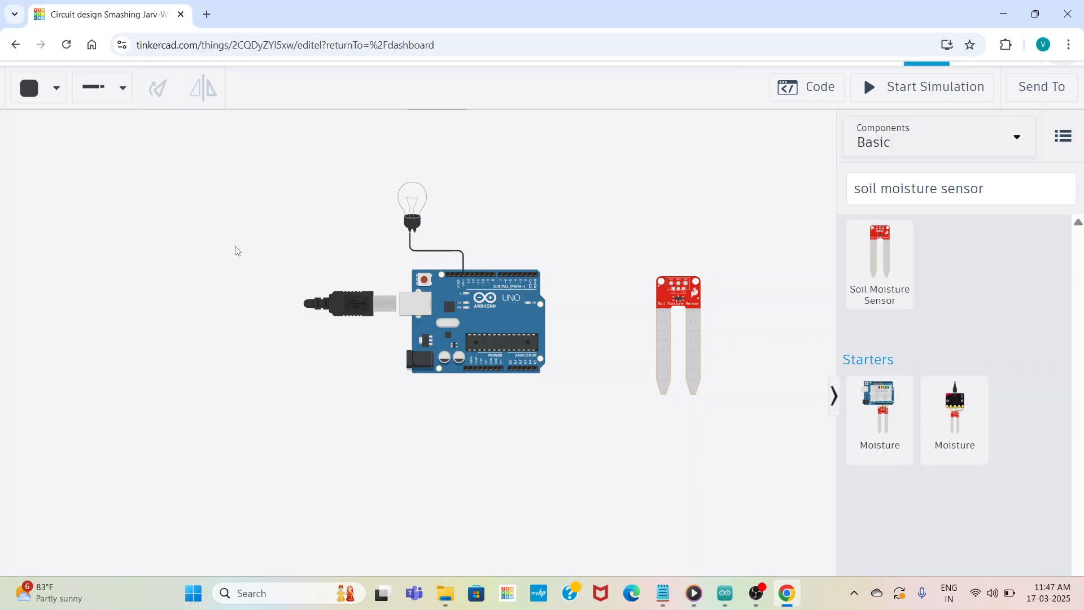
Step: Wire the light bulb's unused second terminal to Arduino pin D11 with a squared bend above the pin, and color the wire orange
{"action": "left_click", "coordinate": [415, 233]}
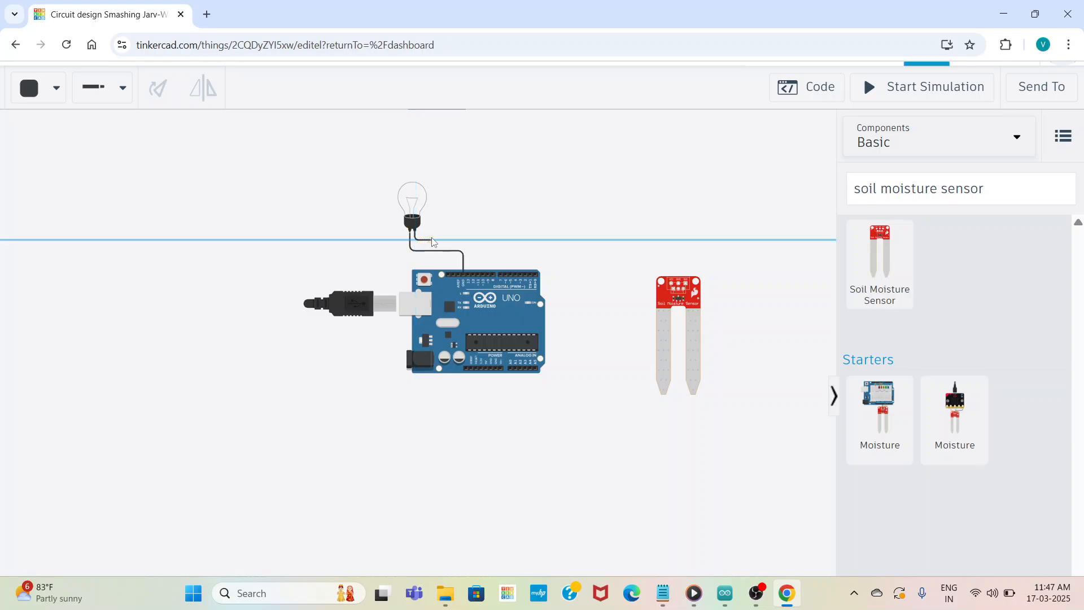
{"action": "left_click", "coordinate": [475, 241]}
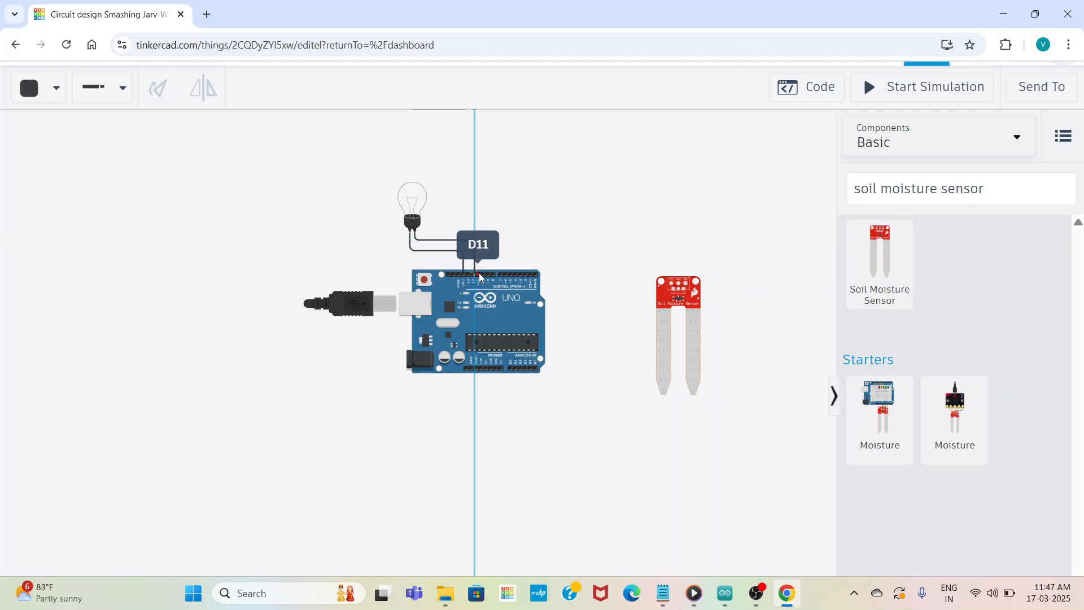
{"action": "left_click", "coordinate": [479, 275]}
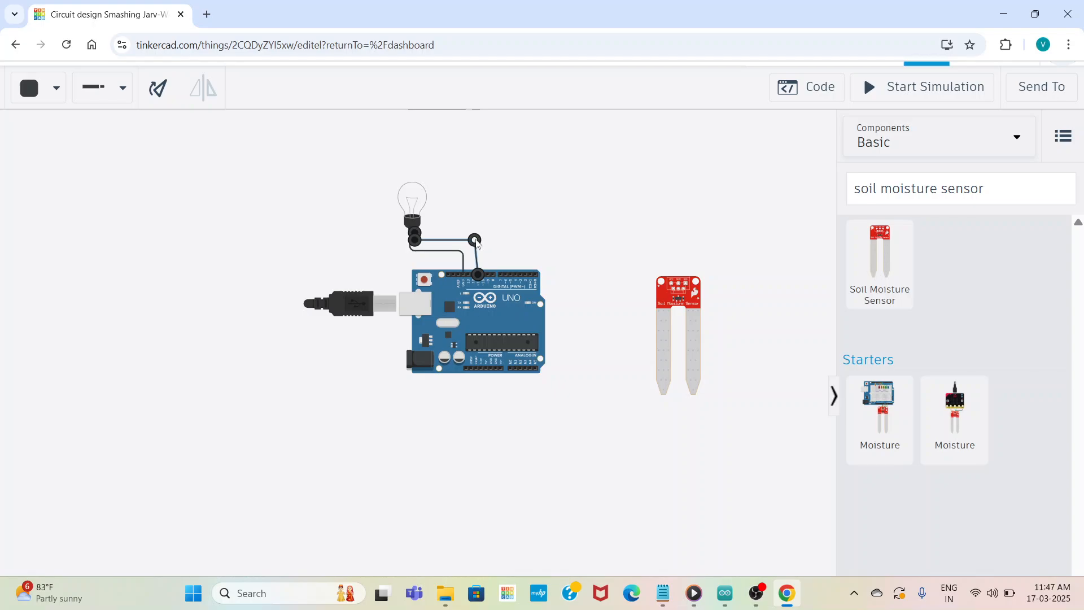
{"action": "left_click_drag", "start_coordinate": [476, 241], "coordinate": [478, 240]}
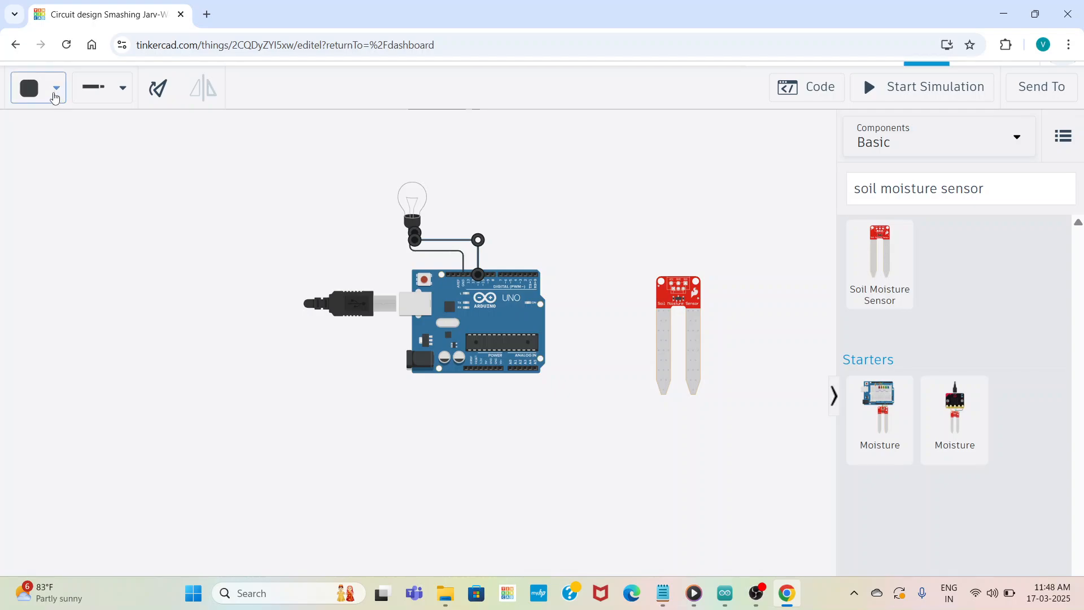
{"action": "left_click", "coordinate": [55, 95]}
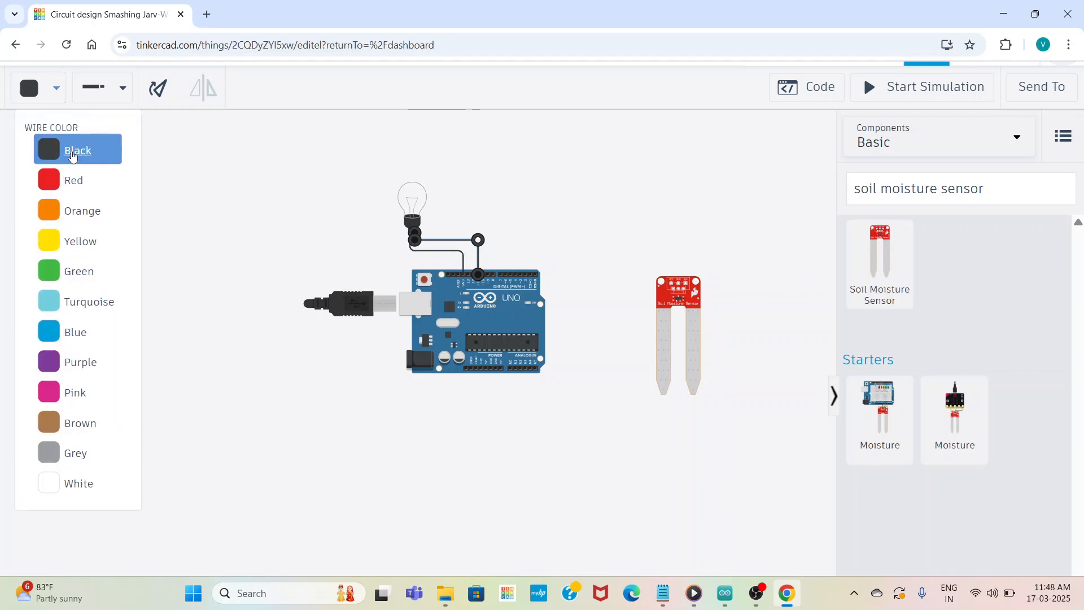
{"action": "left_click", "coordinate": [73, 212]}
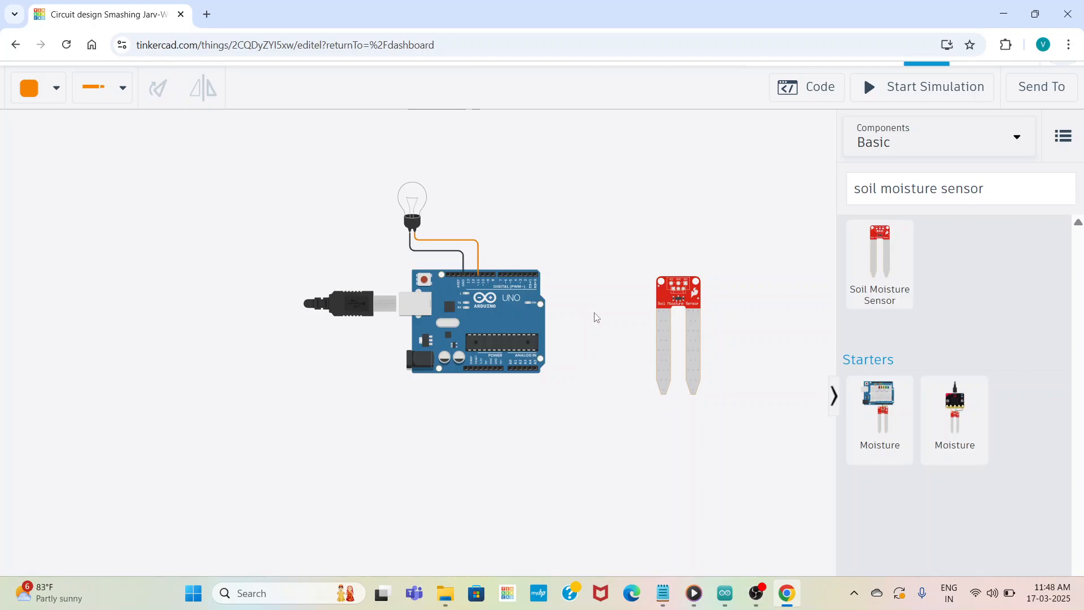
Step: Wire the soil moisture sensor's leftmost pin to the Arduino's 5V pin, routing it down between the two parts and under the board
{"action": "left_click", "coordinate": [674, 286]}
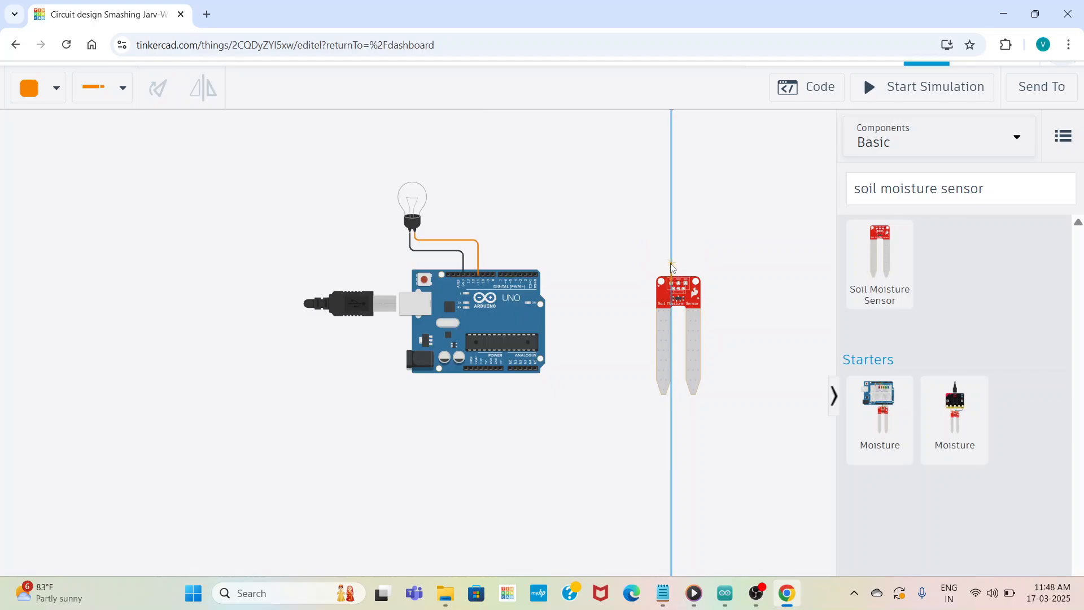
{"action": "left_click", "coordinate": [670, 263]}
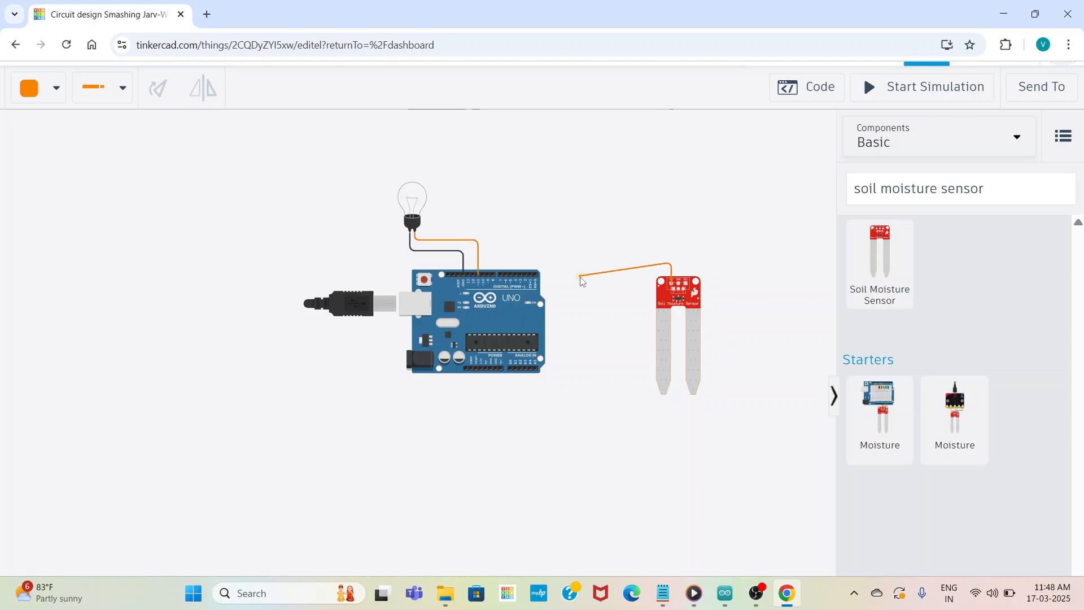
{"action": "left_click", "coordinate": [579, 276]}
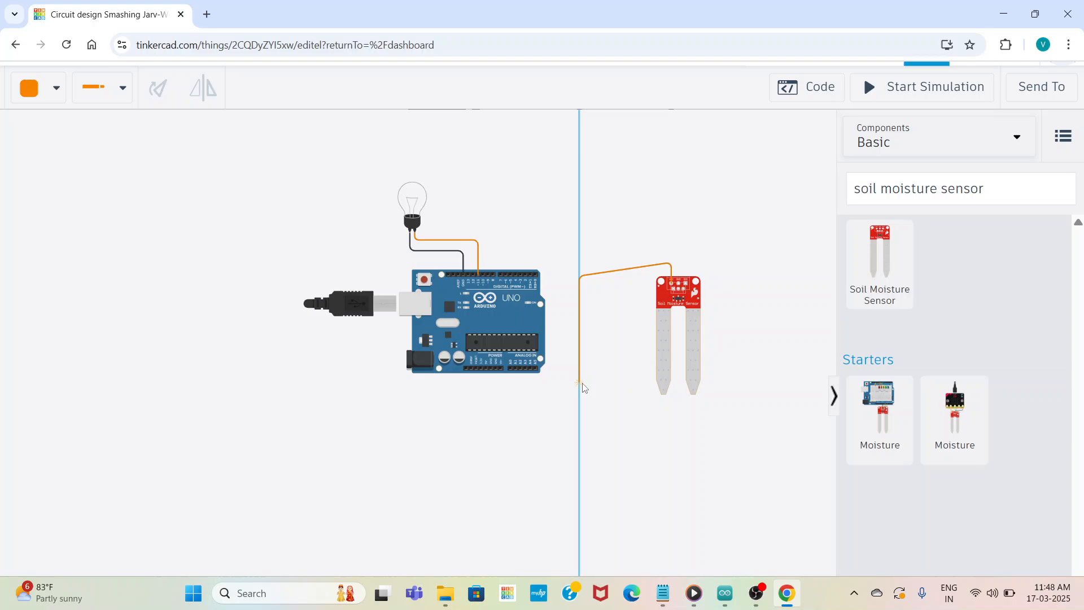
{"action": "left_click", "coordinate": [580, 384]}
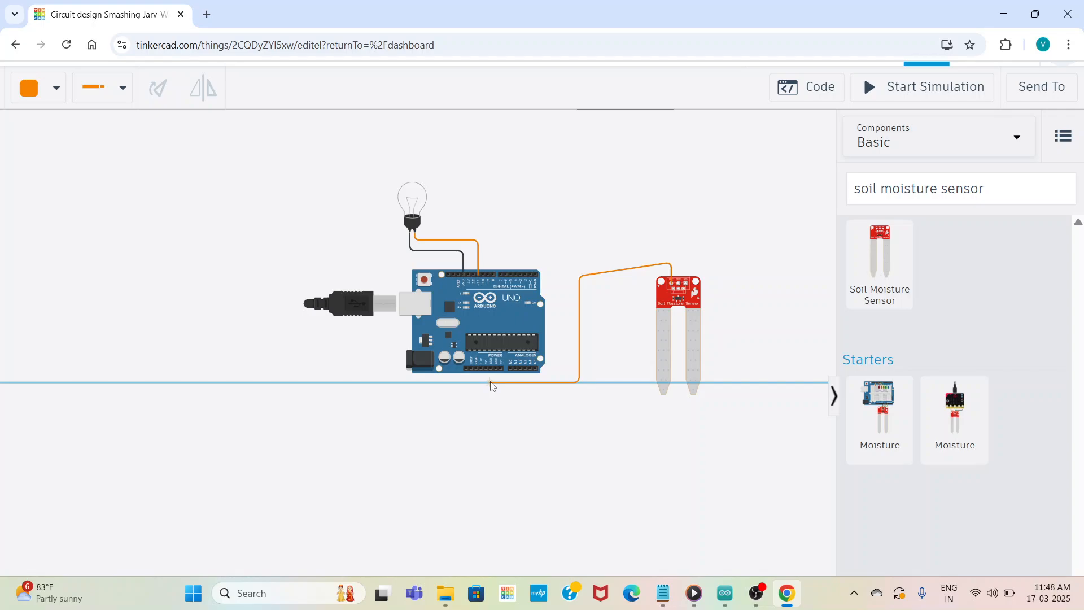
{"action": "left_click", "coordinate": [489, 383]}
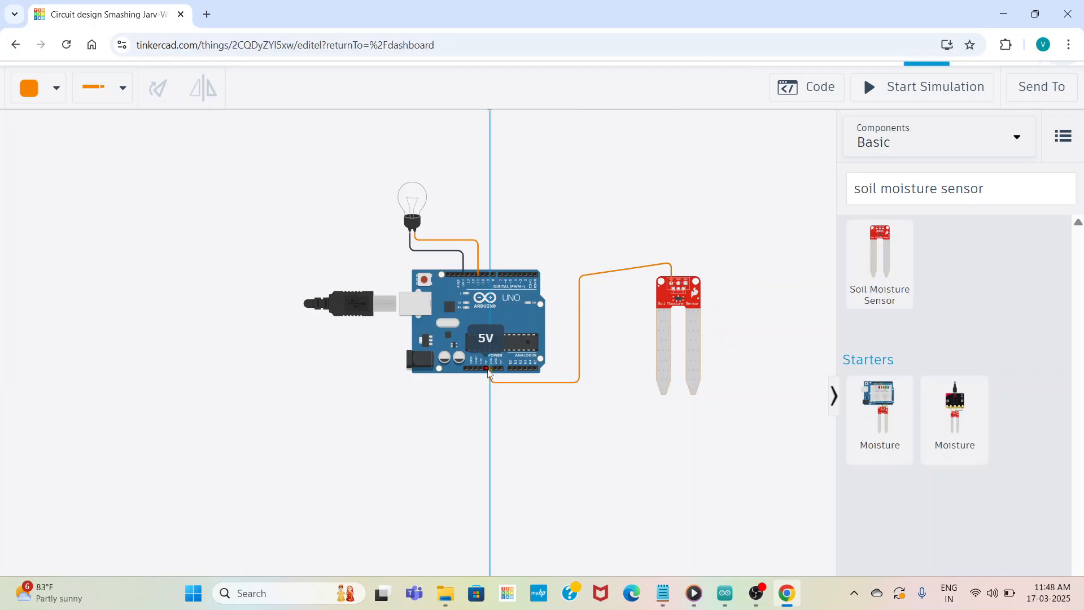
{"action": "left_click", "coordinate": [486, 370]}
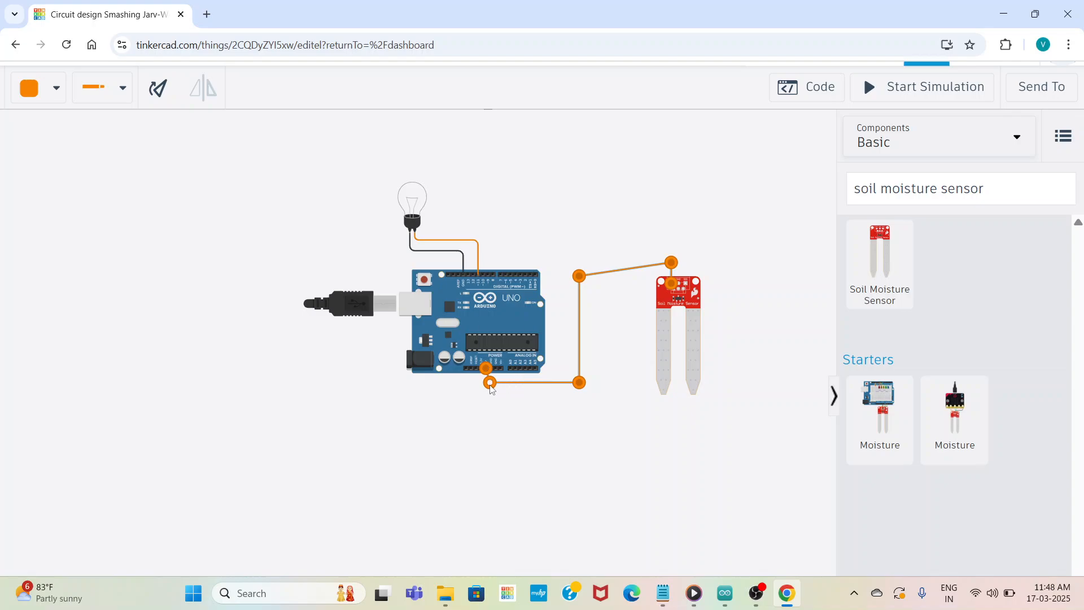
Step: Reposition the bends of the sensor's 5V wire so its segments run straight and square, and color the wire red
{"action": "left_click_drag", "start_coordinate": [490, 386], "coordinate": [489, 393]}
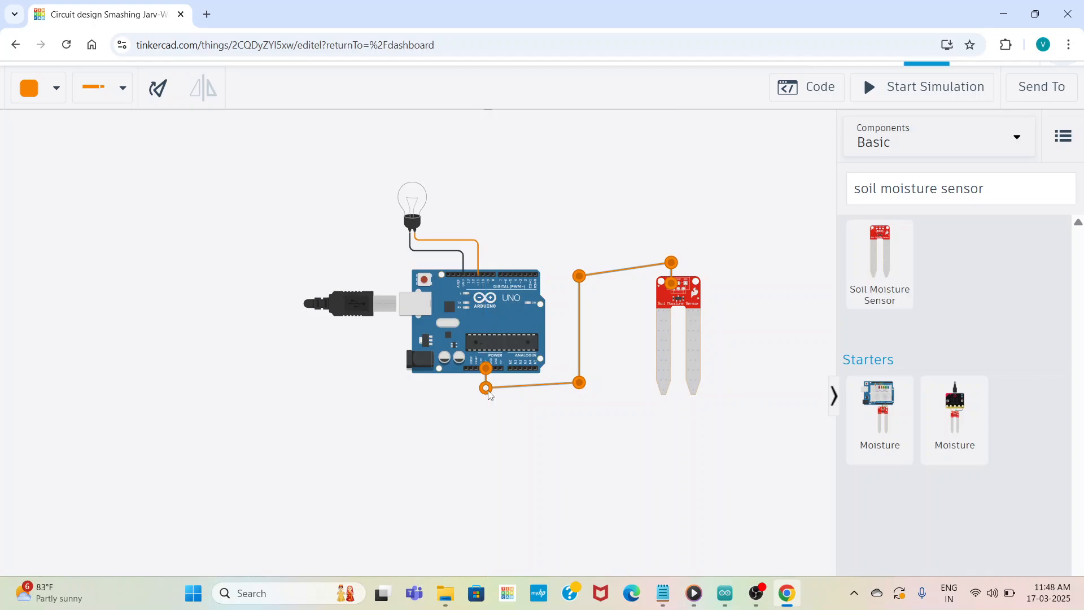
{"action": "left_click_drag", "start_coordinate": [579, 383], "coordinate": [590, 401]}
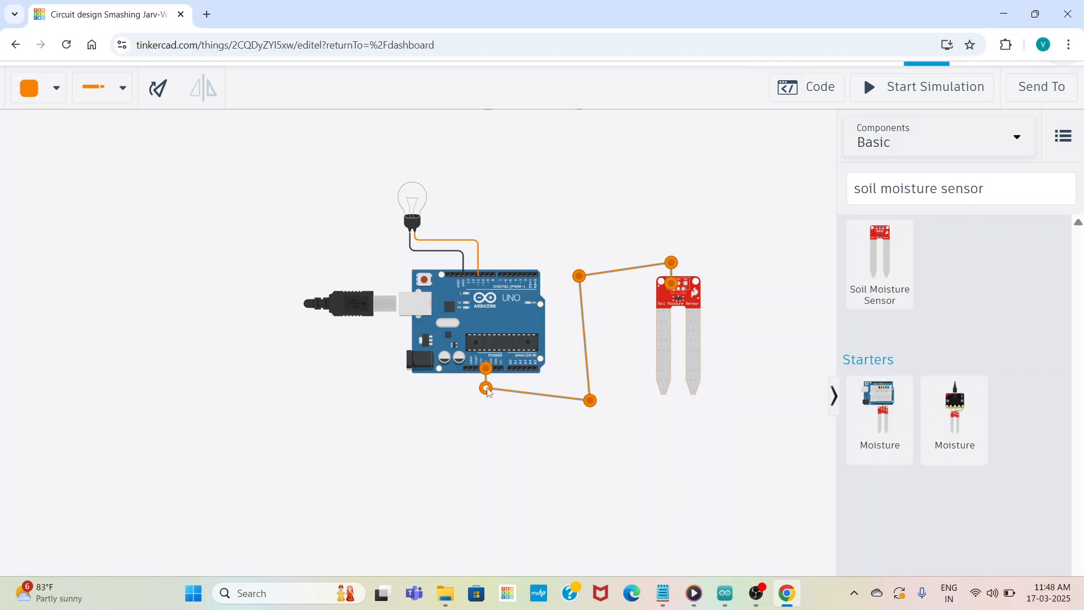
{"action": "left_click_drag", "start_coordinate": [487, 391], "coordinate": [489, 401]}
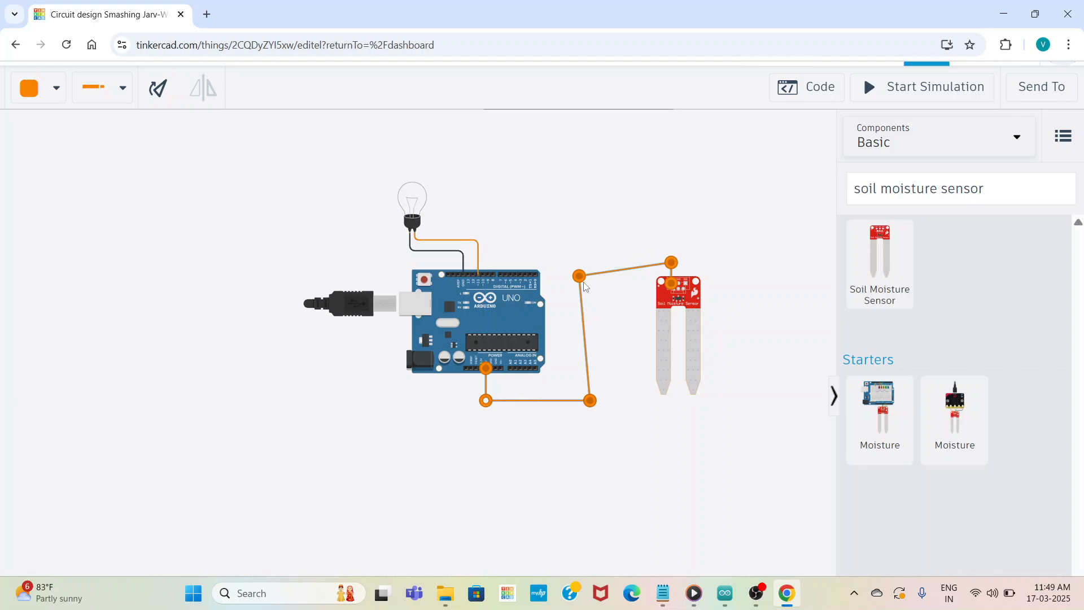
{"action": "left_click_drag", "start_coordinate": [580, 276], "coordinate": [589, 265]}
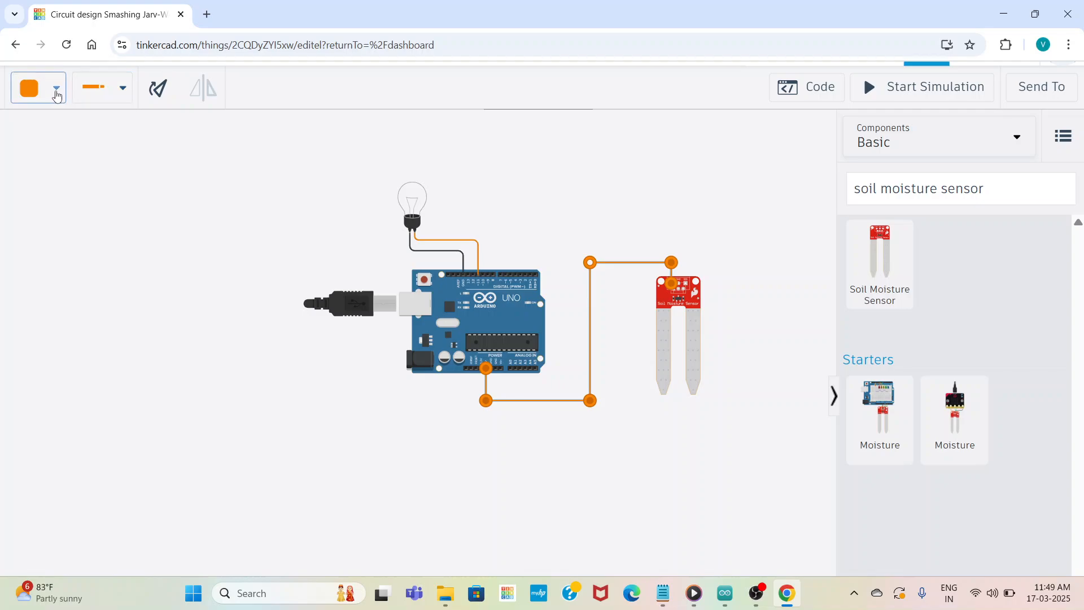
{"action": "left_click", "coordinate": [56, 92]}
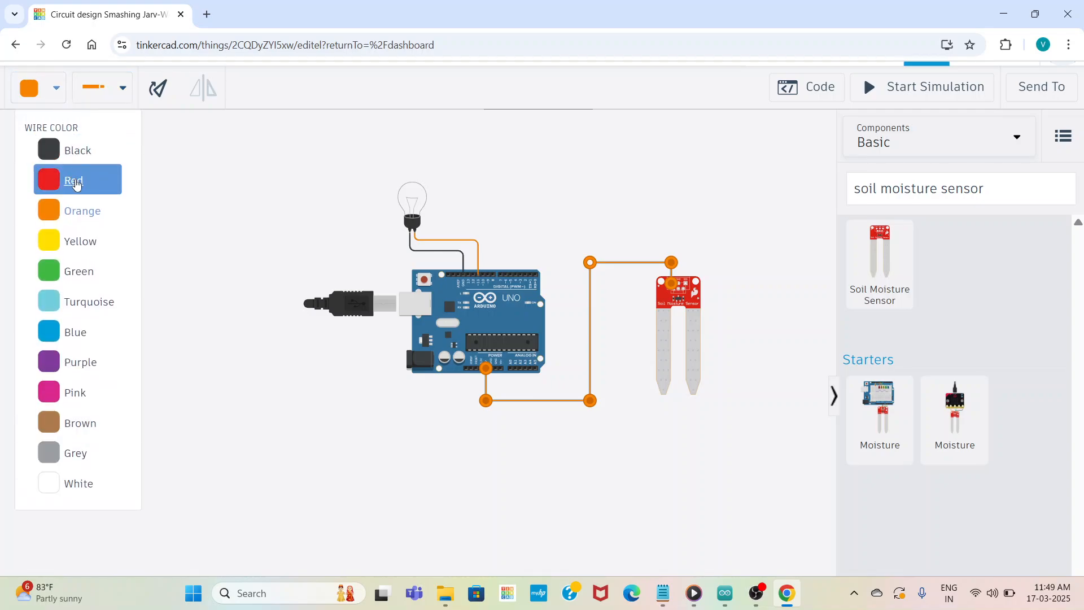
{"action": "left_click", "coordinate": [76, 182]}
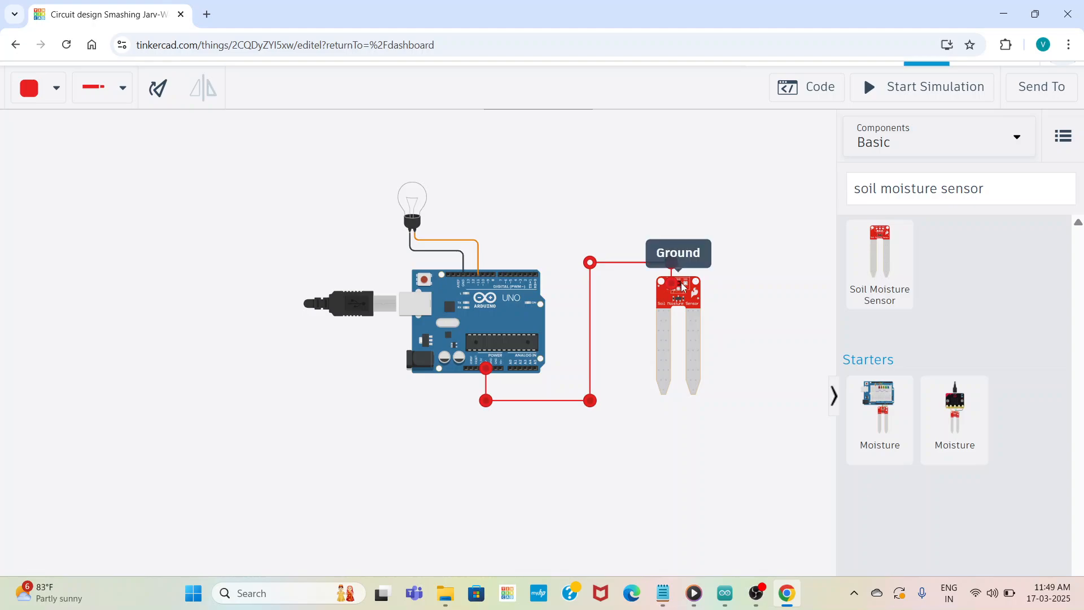
Step: Wire the soil moisture sensor's Ground pin to the Arduino GND pin beside 5V, inside the red wire's loop below the board, and straighten its last bend
{"action": "left_click", "coordinate": [682, 287]}
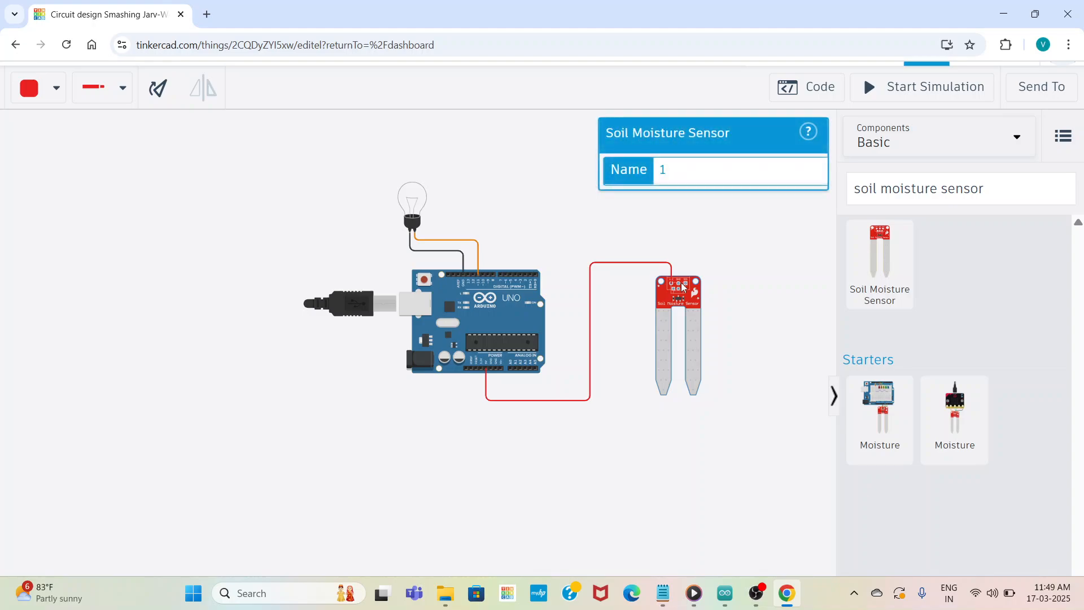
{"action": "left_click", "coordinate": [679, 287]}
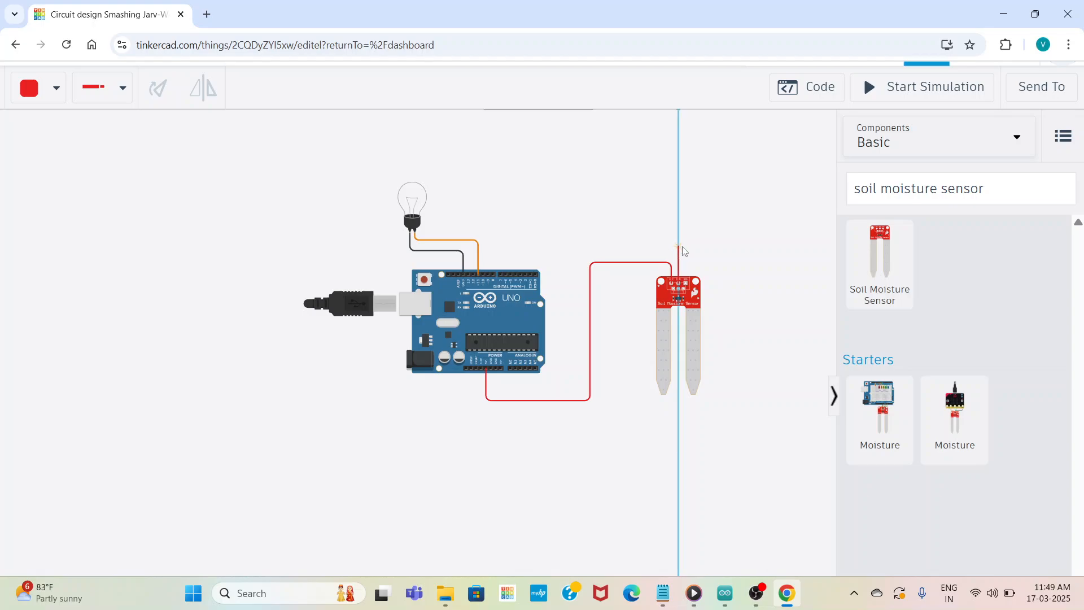
{"action": "left_click", "coordinate": [678, 247]}
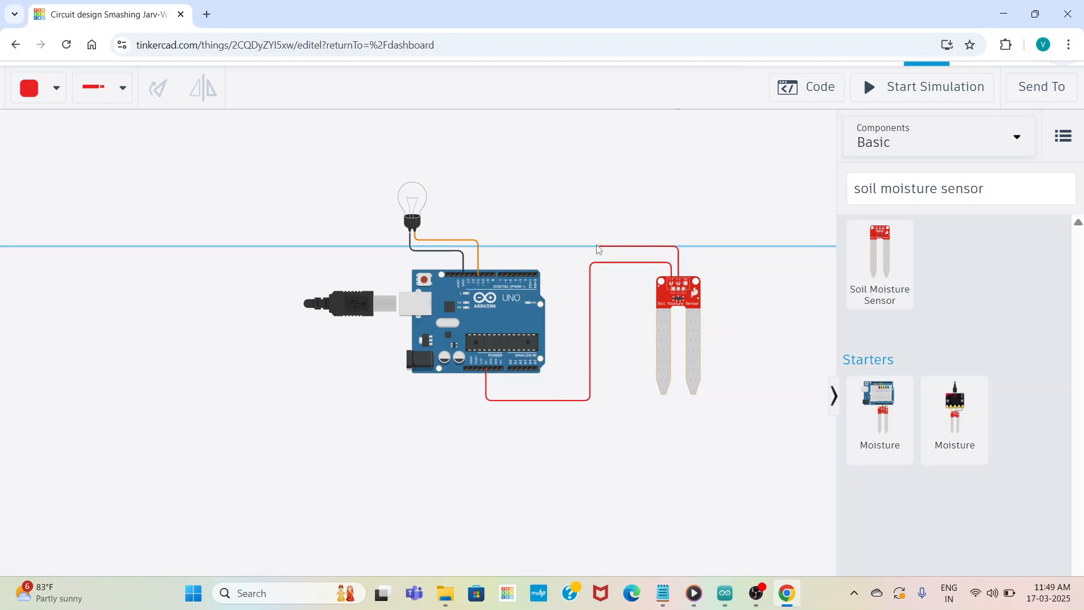
{"action": "left_click", "coordinate": [575, 247]}
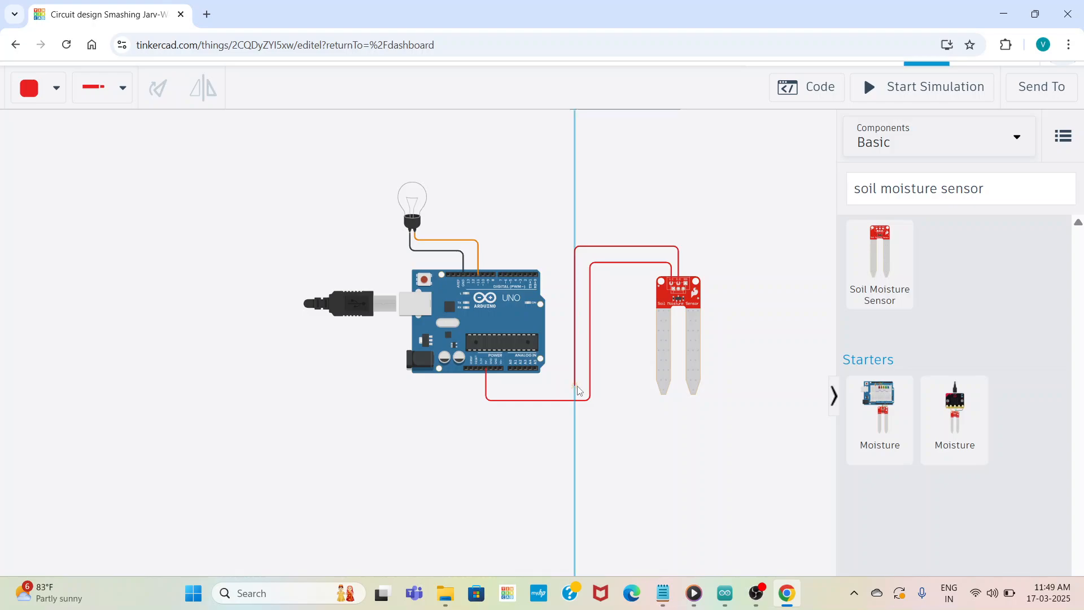
{"action": "left_click", "coordinate": [573, 386]}
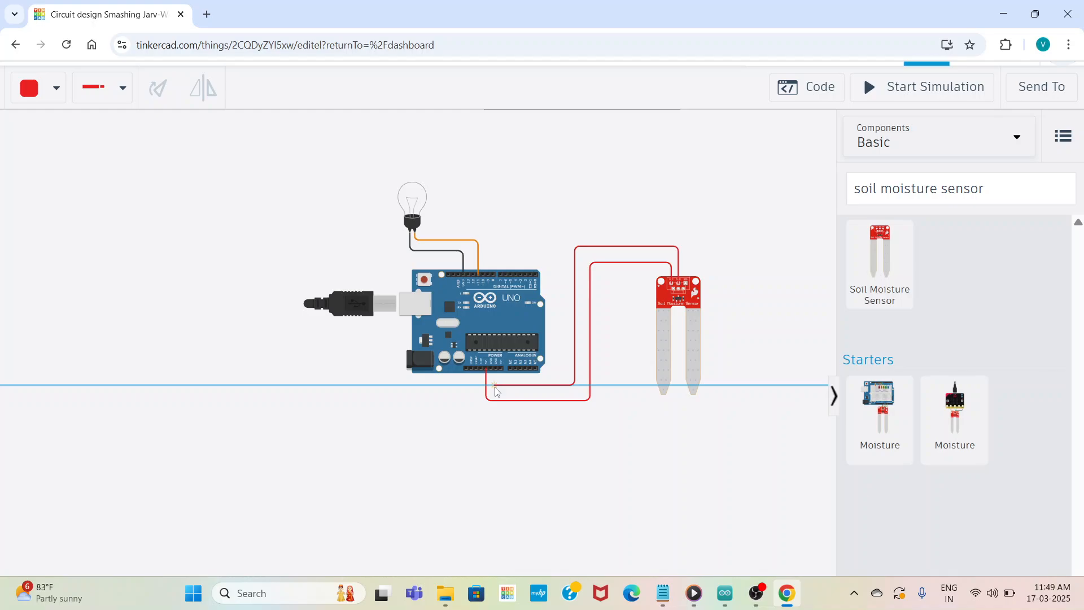
{"action": "left_click", "coordinate": [494, 386]}
{"action": "left_click", "coordinate": [490, 369]}
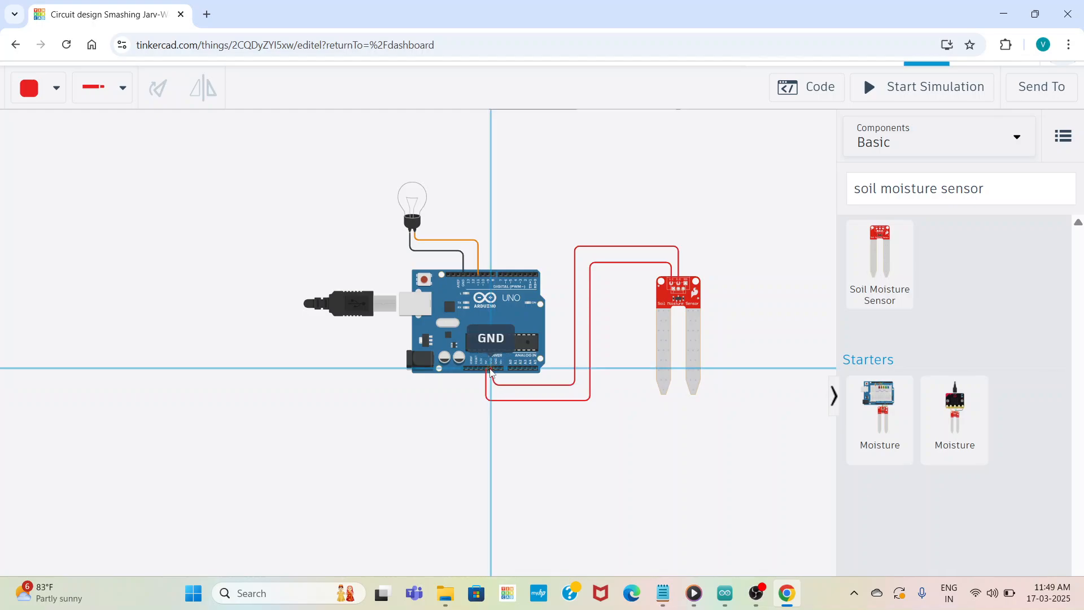
{"action": "left_click", "coordinate": [490, 371]}
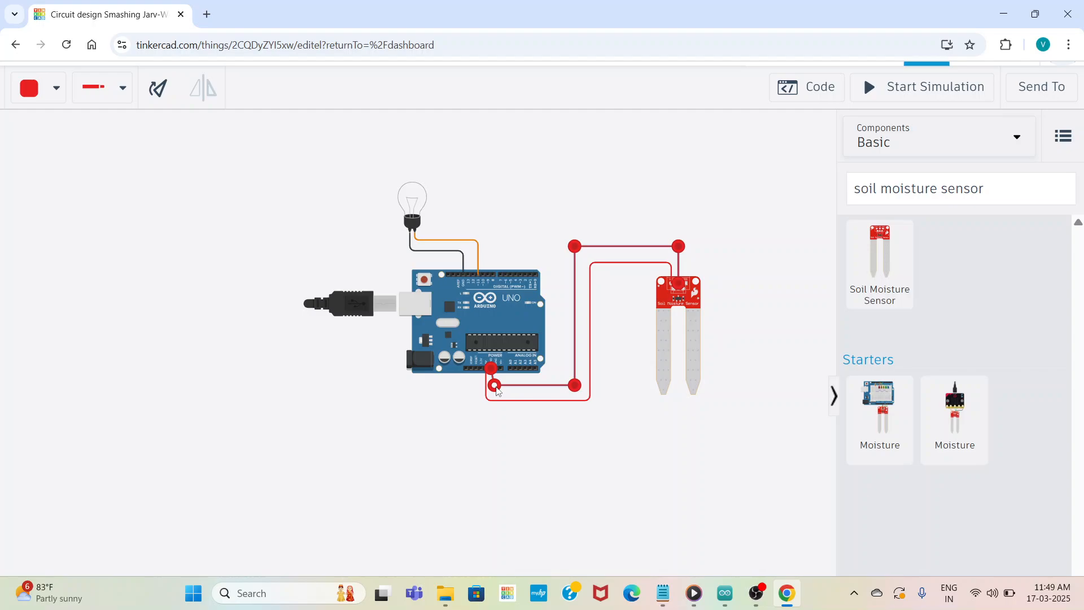
{"action": "left_click_drag", "start_coordinate": [497, 390], "coordinate": [495, 390]}
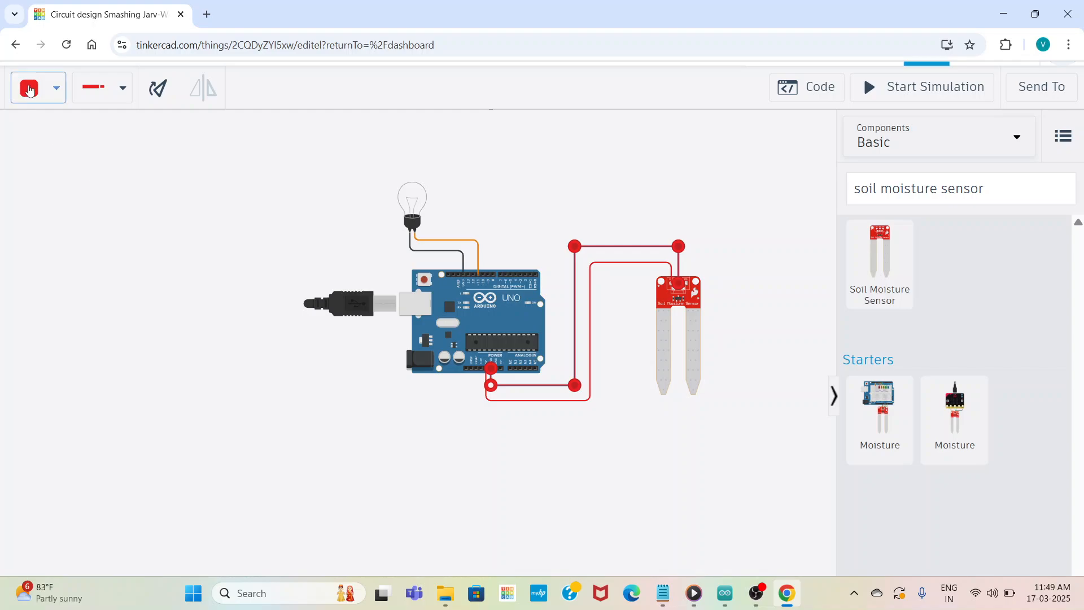
Step: Set the color of the wire between the sensor's Ground pin and the Arduino's GND to black
{"action": "left_click", "coordinate": [30, 92]}
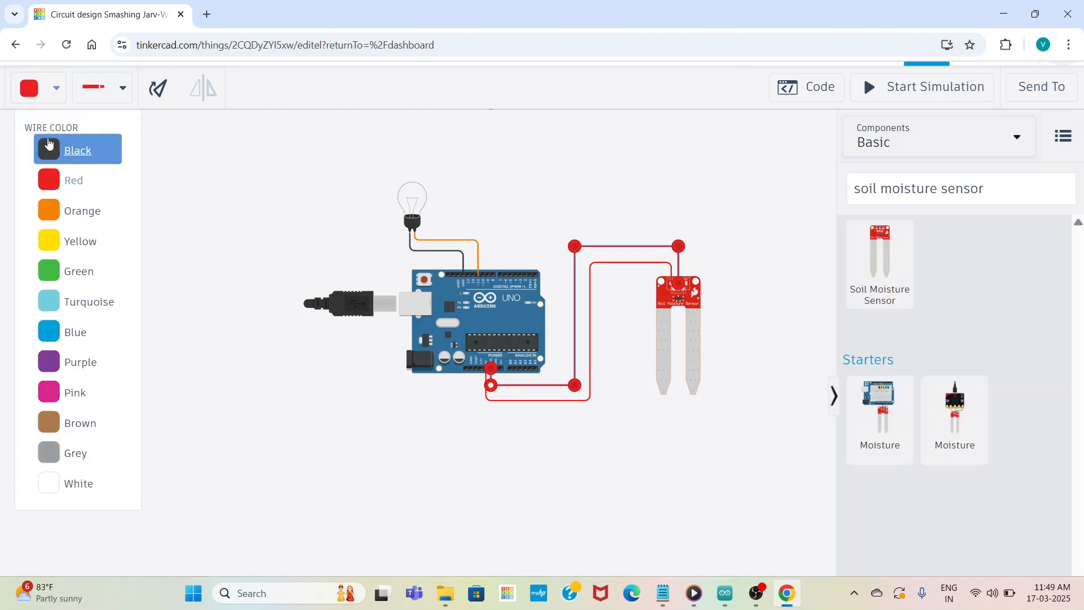
{"action": "left_click", "coordinate": [50, 145]}
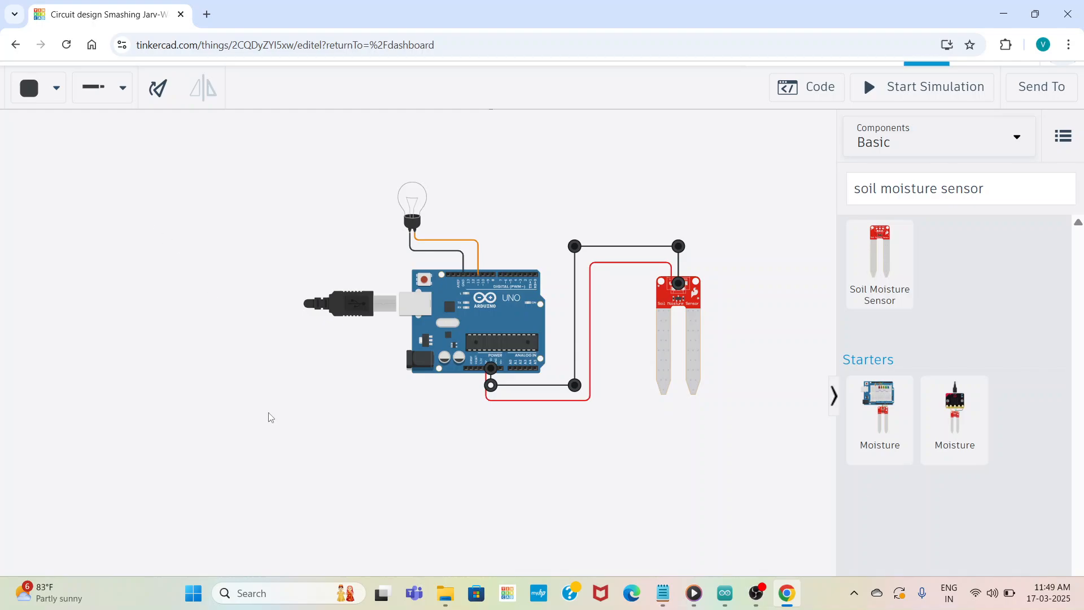
{"action": "left_click", "coordinate": [325, 508]}
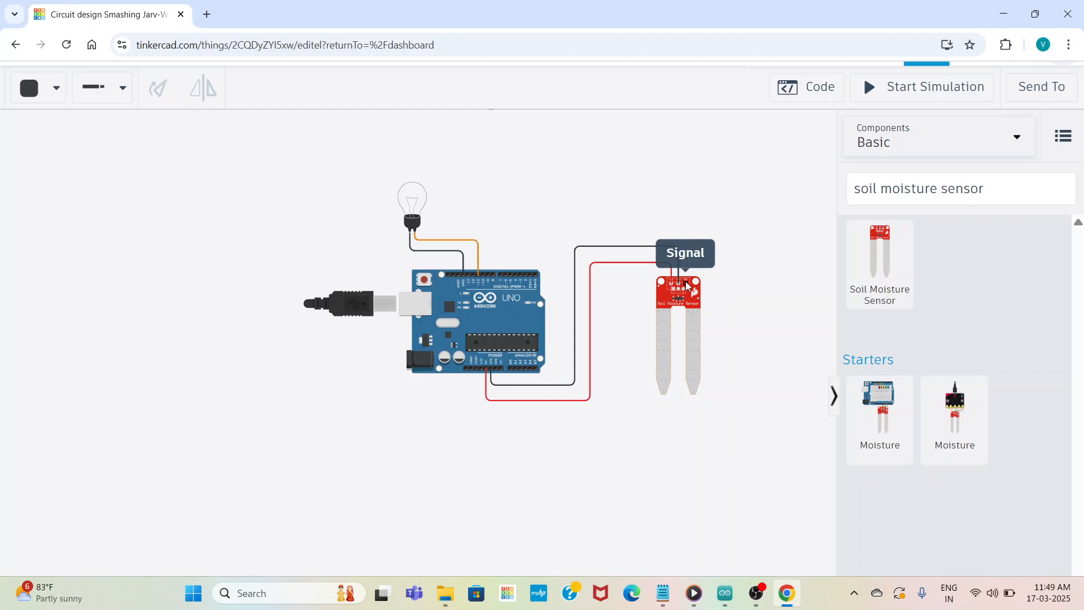
Step: Wire the soil moisture sensor's Signal pin to a digital pin near the right end of the Arduino's upper header, routing the wire above the board
{"action": "scroll", "coordinate": [687, 286], "scroll_direction": "down", "scroll_amount": 1}
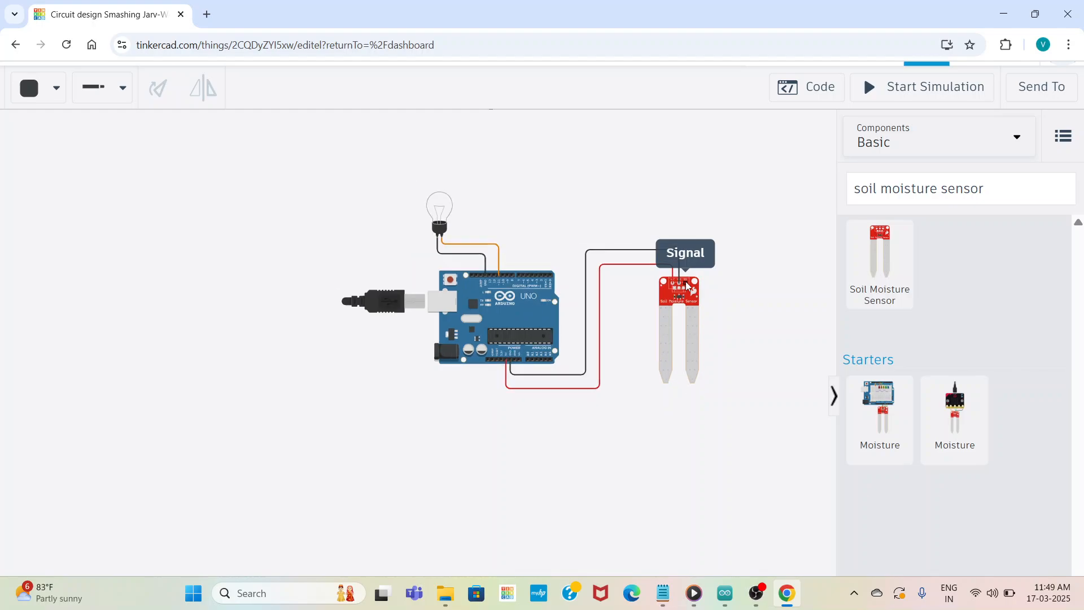
{"action": "left_click", "coordinate": [687, 285]}
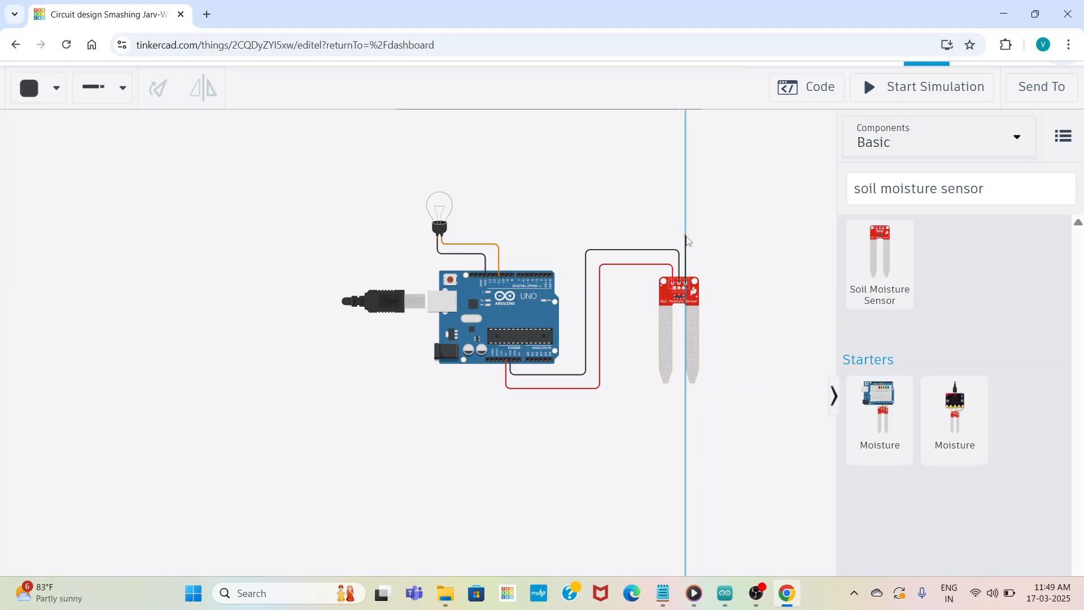
{"action": "left_click", "coordinate": [686, 236]}
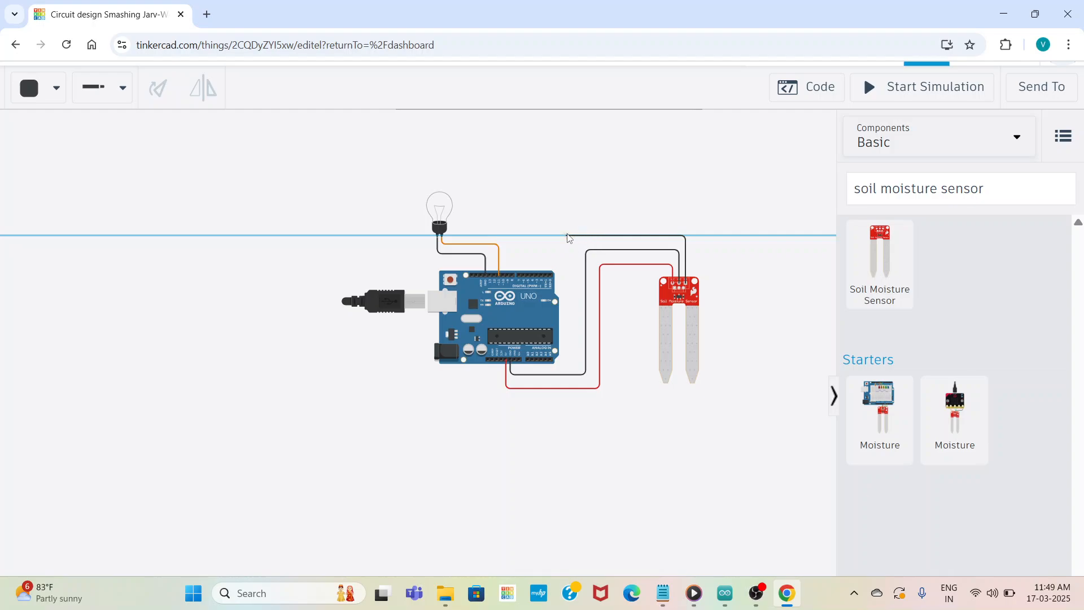
{"action": "left_click", "coordinate": [536, 236]}
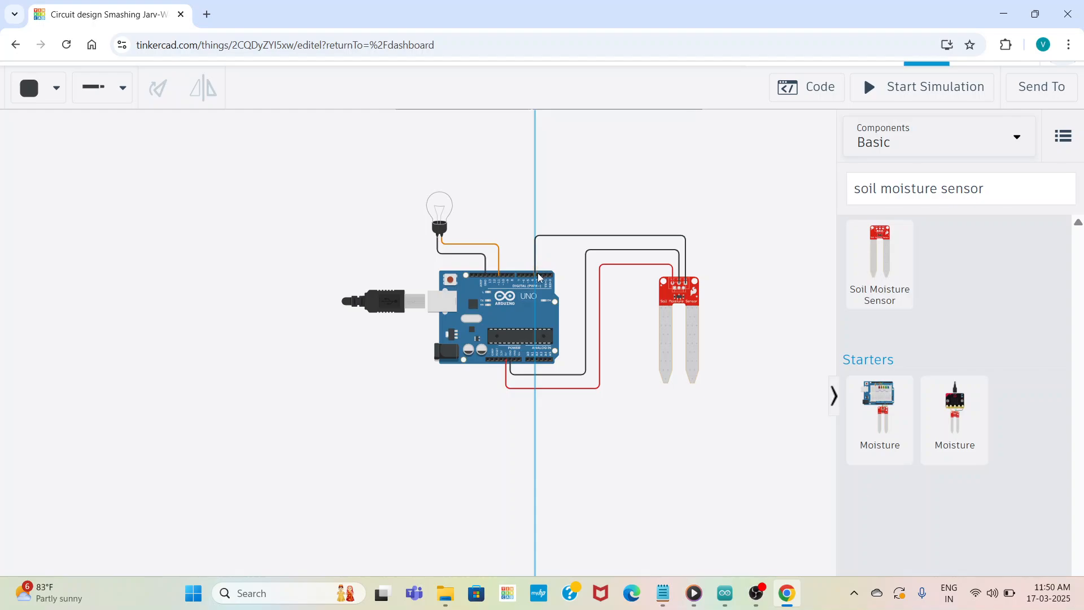
{"action": "left_click", "coordinate": [537, 275]}
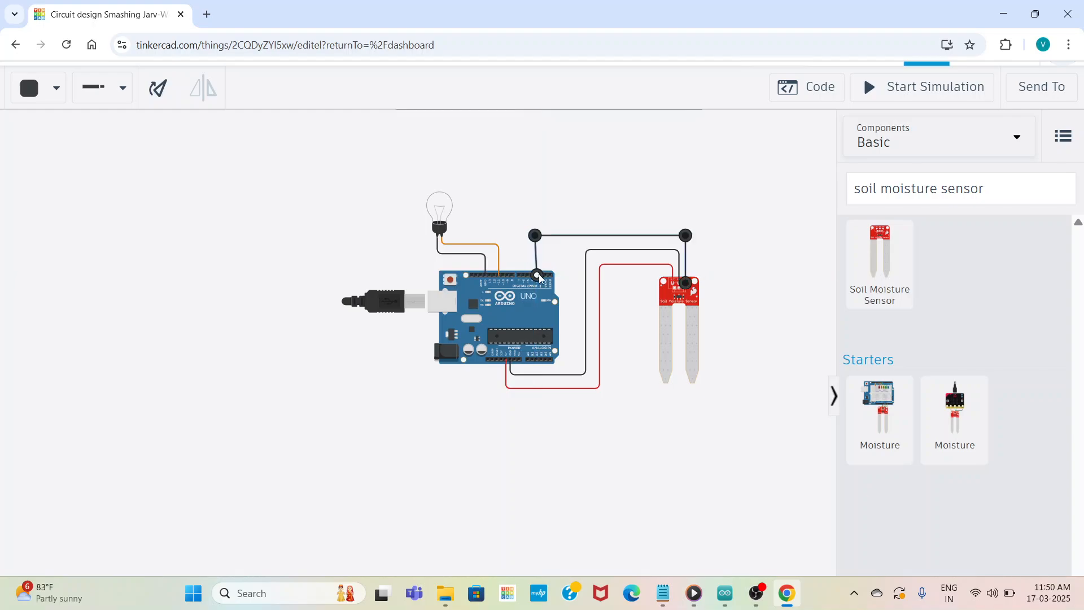
{"action": "left_click", "coordinate": [638, 165]}
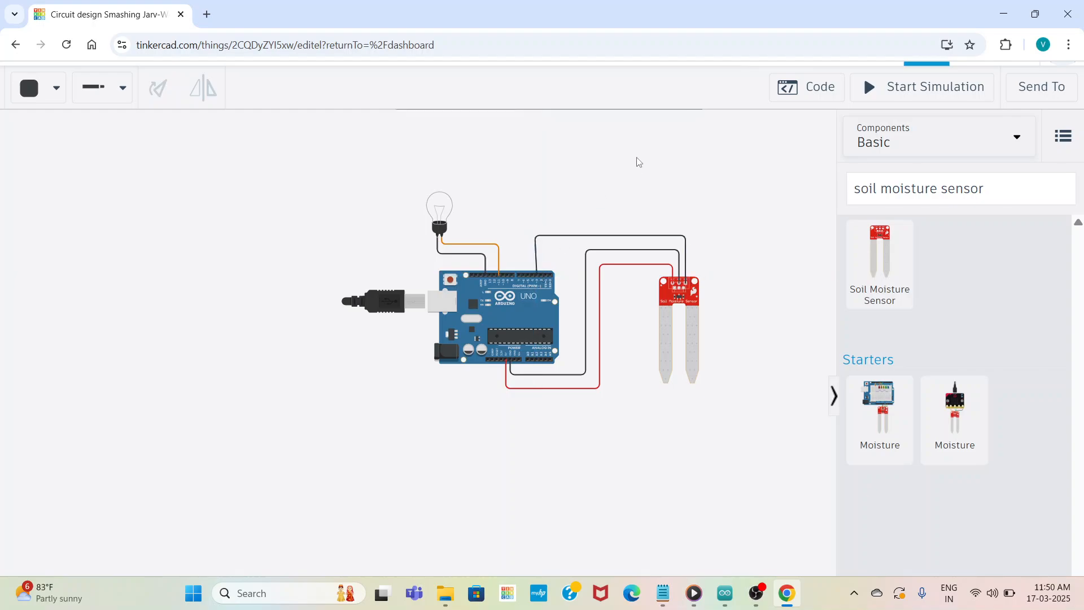
Step: Straighten the segment of the sensor's Signal wire above the Arduino by aligning its bend vertically over the digital pin
{"action": "left_click", "coordinate": [553, 241]}
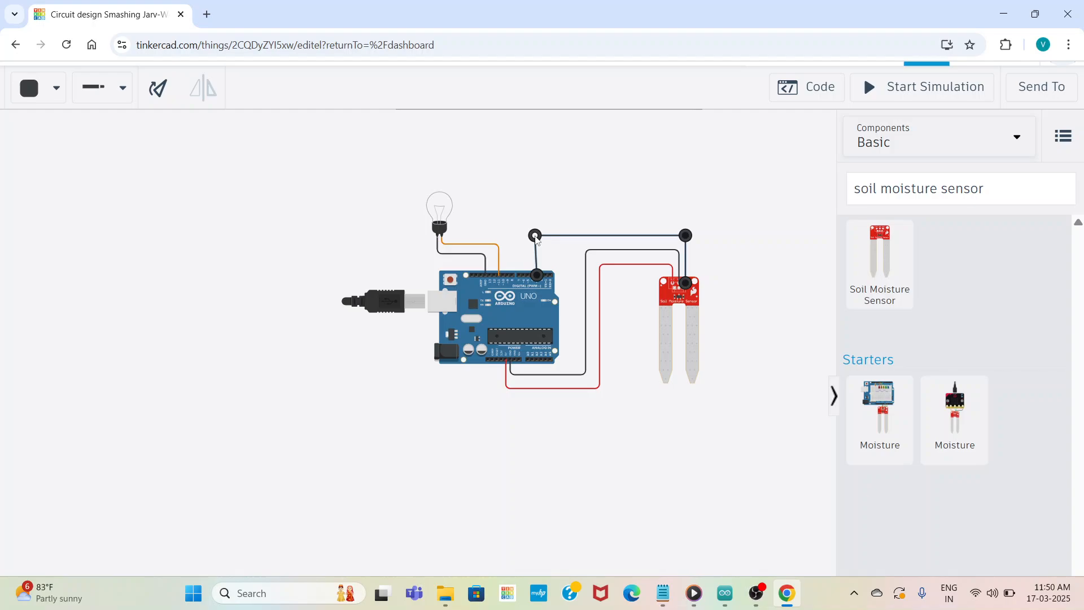
{"action": "left_click", "coordinate": [535, 237]}
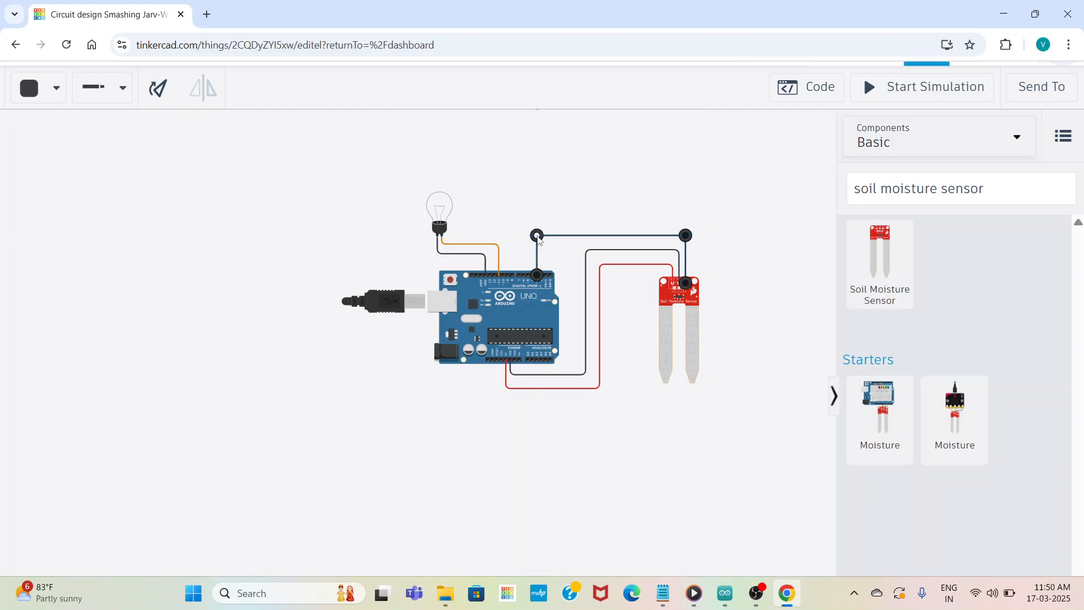
{"action": "left_click", "coordinate": [558, 194]}
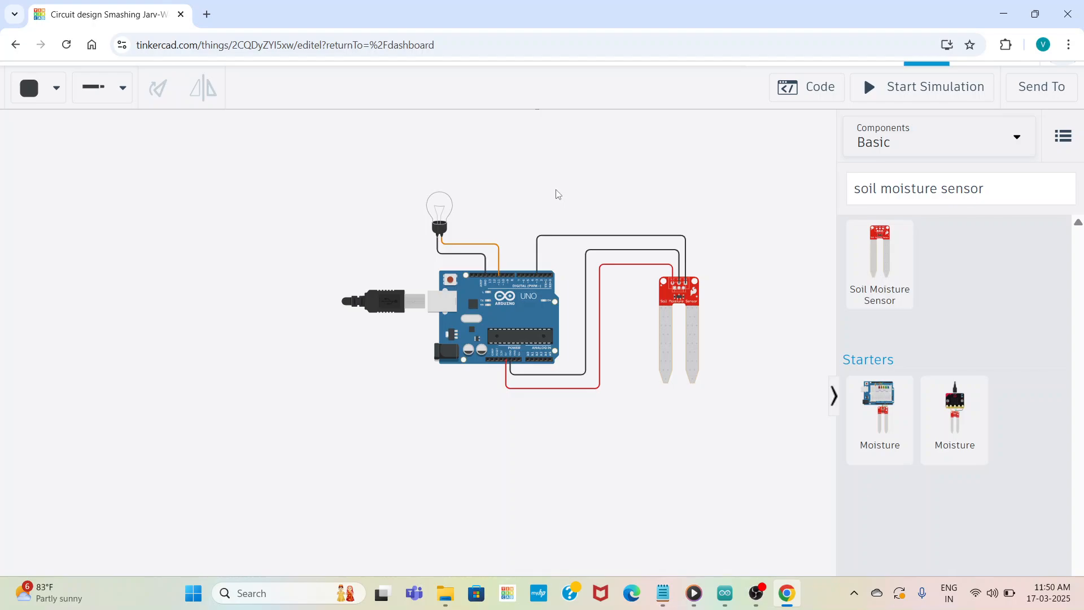
Step: Open the Arduino's code and change the edit mode from Blocks to Text, accepting the loss of the blocks
{"action": "left_click", "coordinate": [828, 94]}
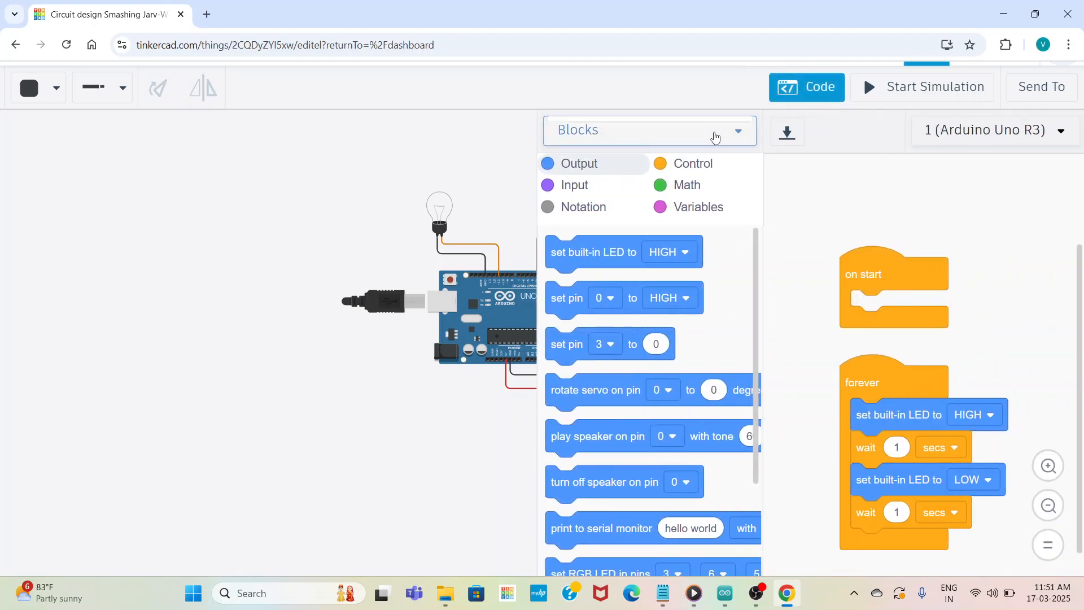
{"action": "left_click", "coordinate": [715, 134]}
{"action": "left_click", "coordinate": [637, 202]}
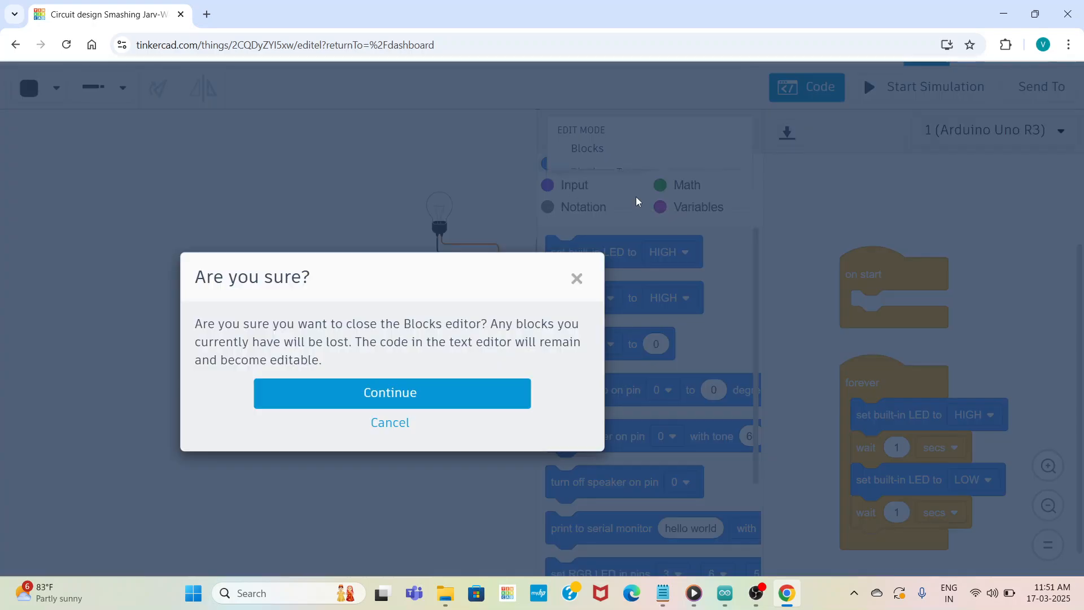
{"action": "left_click", "coordinate": [478, 394]}
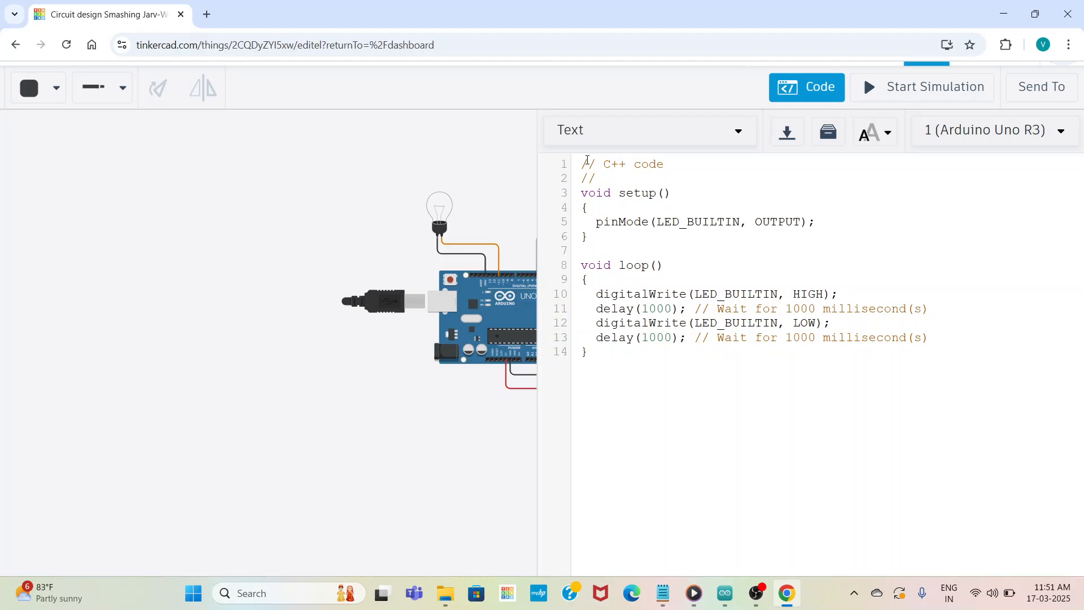
Step: Replace the whole default sketch with the copied soil_sensor code that reads pin 3 and drives pin 11, and close the code editor
{"action": "left_click_drag", "start_coordinate": [587, 161], "coordinate": [656, 383]}
{"action": "key", "text": "BackSpace"}
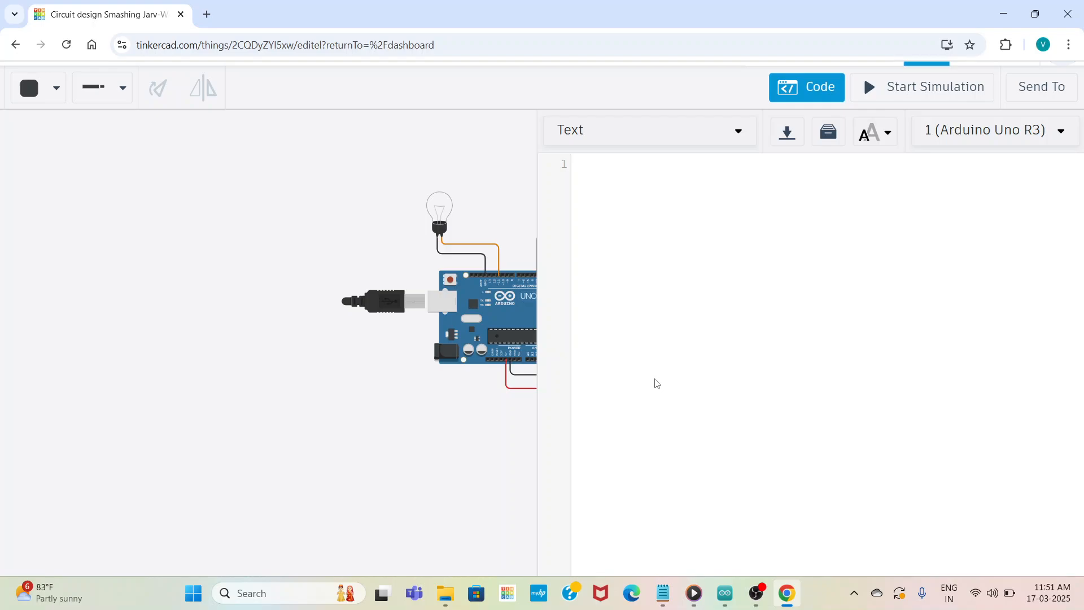
{"action": "right_click", "coordinate": [657, 384]}
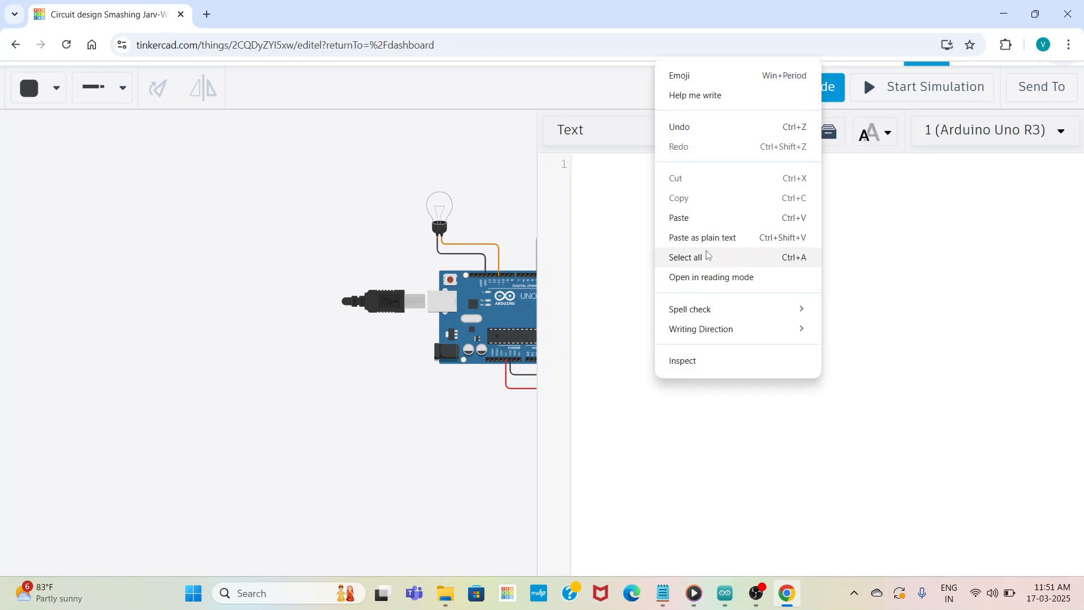
{"action": "left_click", "coordinate": [719, 221]}
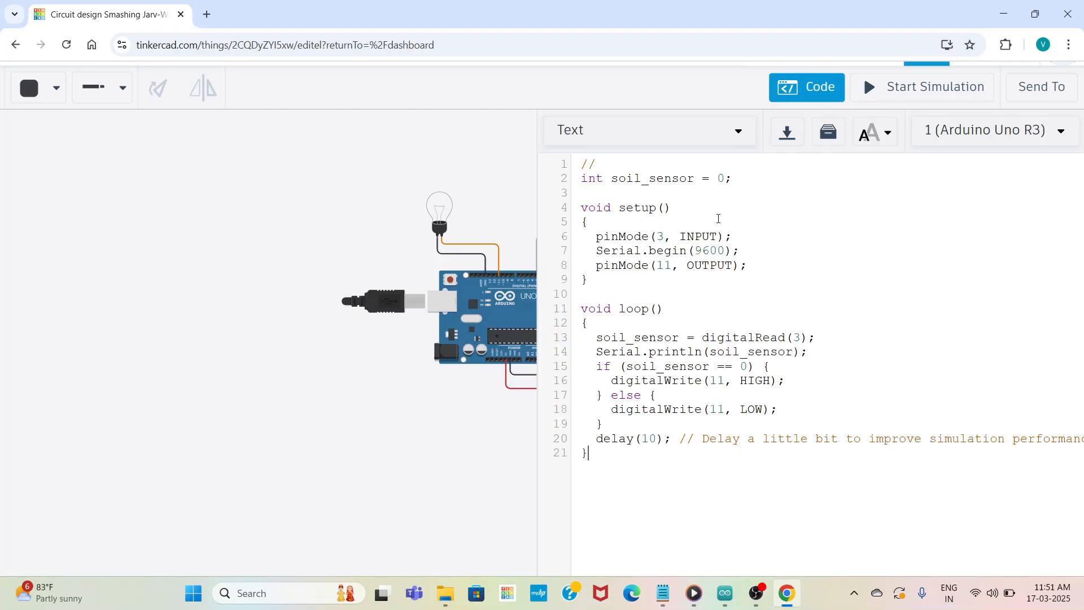
{"action": "left_click", "coordinate": [805, 89]}
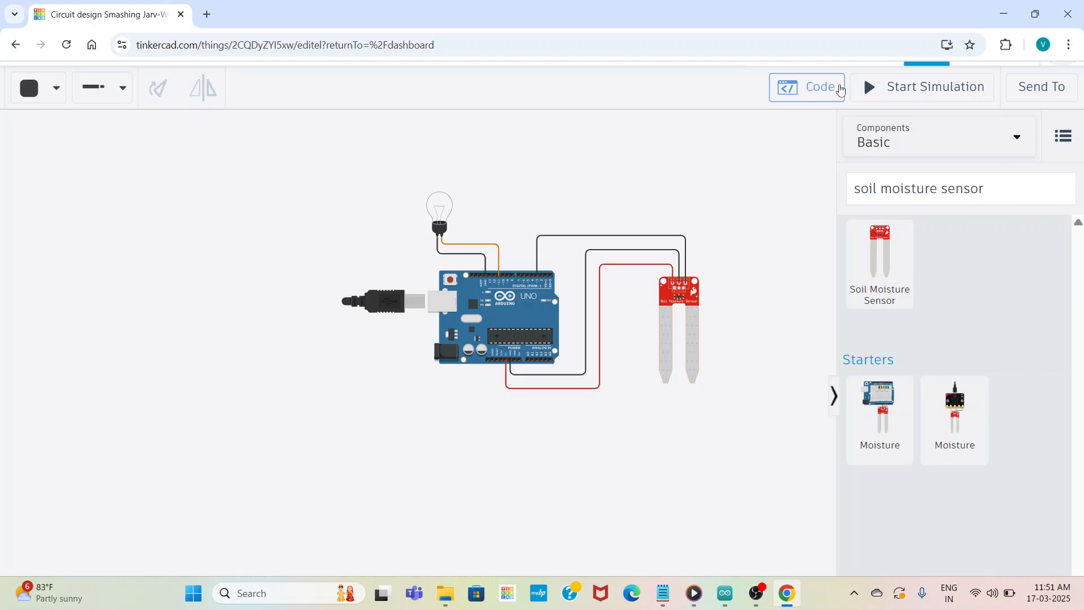
Step: Start the simulation and raise the soil moisture sensor's moisture level to about three quarters of its range
{"action": "left_click", "coordinate": [879, 85]}
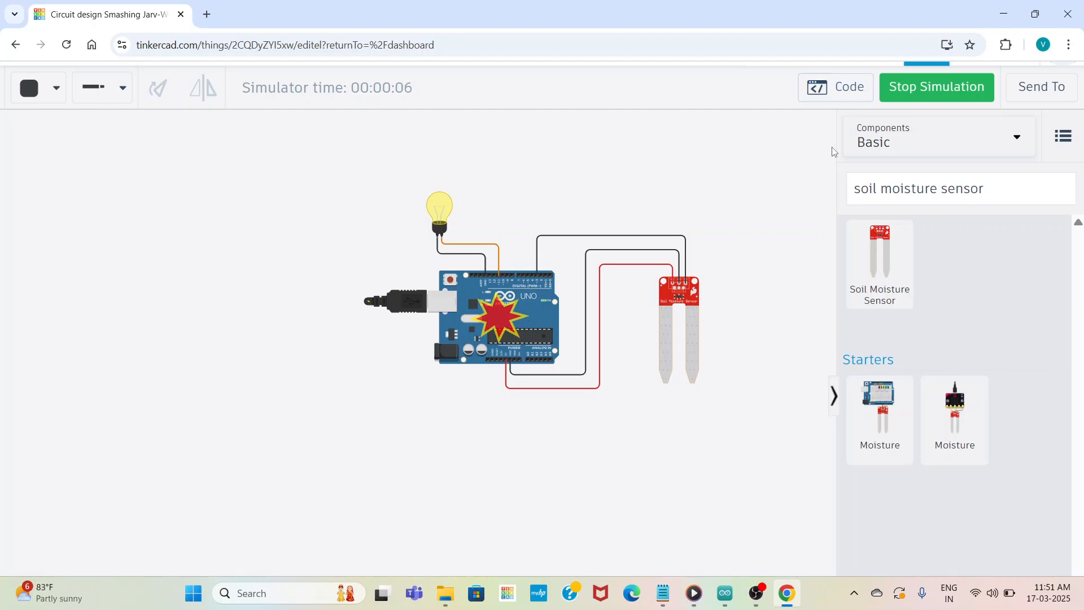
{"action": "left_click", "coordinate": [668, 334]}
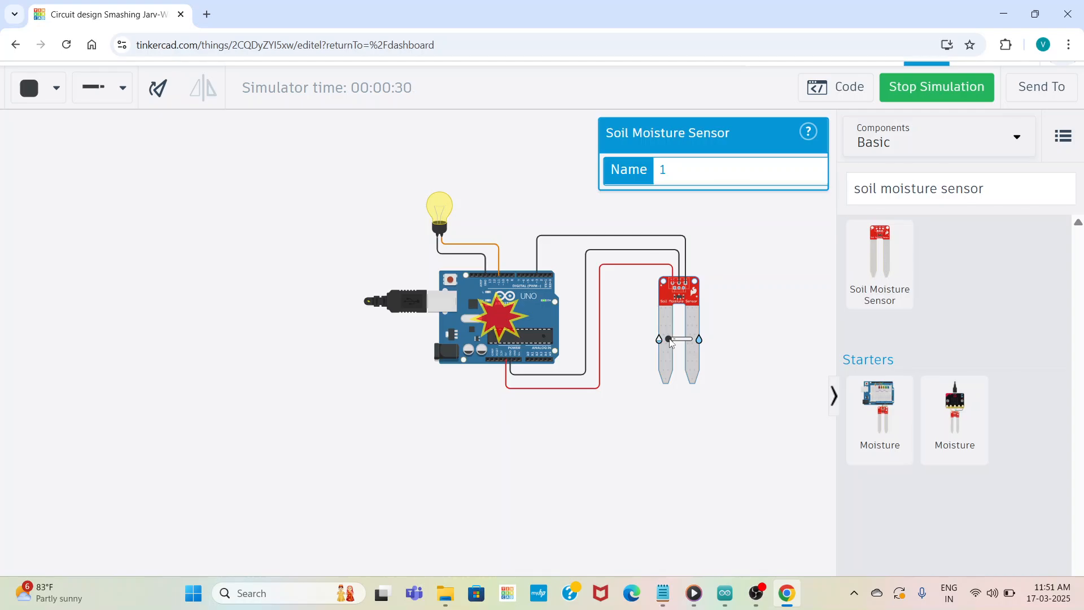
{"action": "left_click_drag", "start_coordinate": [675, 343], "coordinate": [687, 344]}
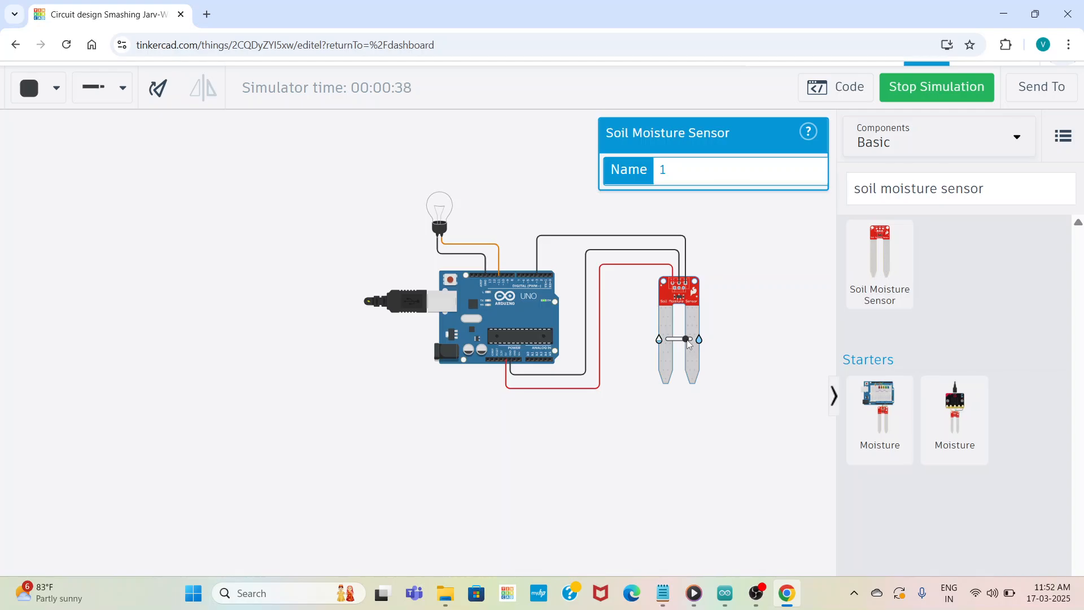
Step: Lower the soil moisture sensor's level back to the dry end and stop the simulation
{"action": "mouse_move", "coordinate": [688, 344]}
{"action": "left_mouse_down"}
{"action": "mouse_move", "coordinate": [701, 346]}
{"action": "mouse_move", "coordinate": [668, 344]}
{"action": "left_mouse_up"}
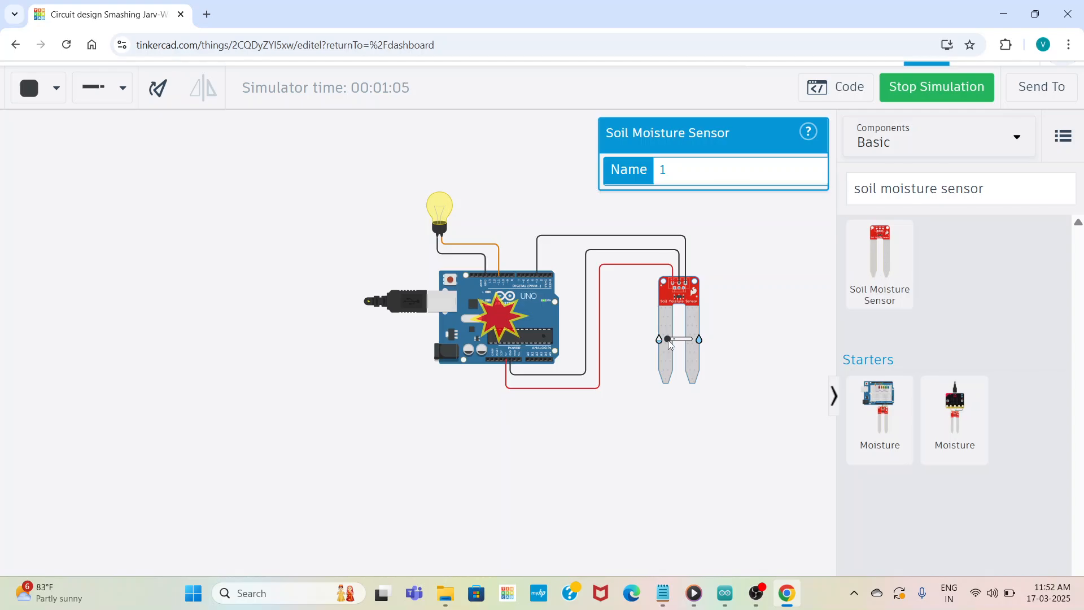
{"action": "mouse_move", "coordinate": [670, 343]}
{"action": "left_mouse_down"}
{"action": "mouse_move", "coordinate": [694, 342]}
{"action": "mouse_move", "coordinate": [669, 344]}
{"action": "left_mouse_up"}
{"action": "left_click", "coordinate": [926, 89]}
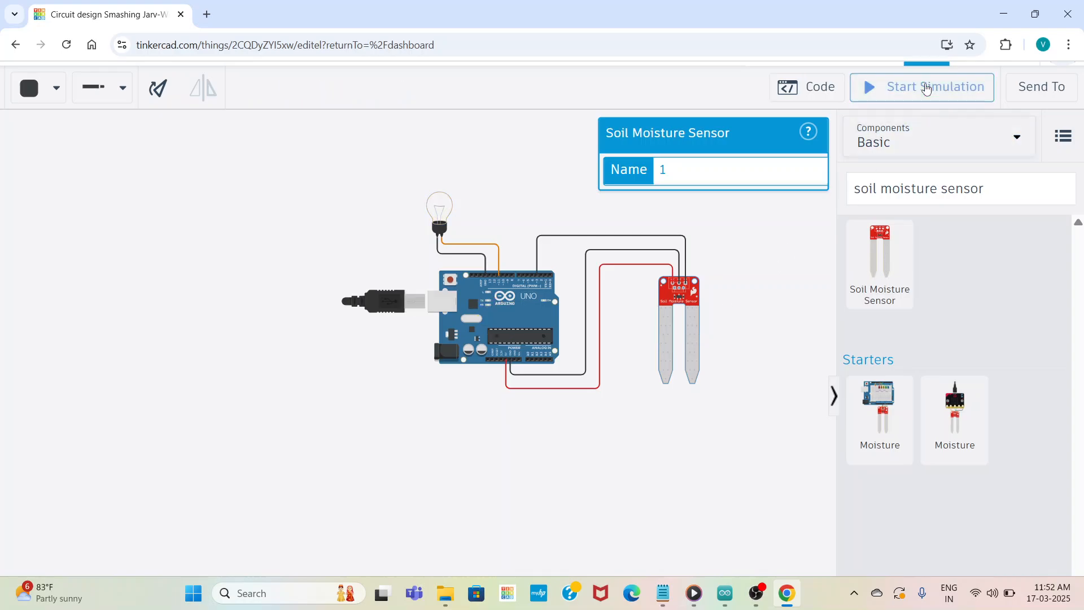
{"action": "left_click", "coordinate": [757, 594]}
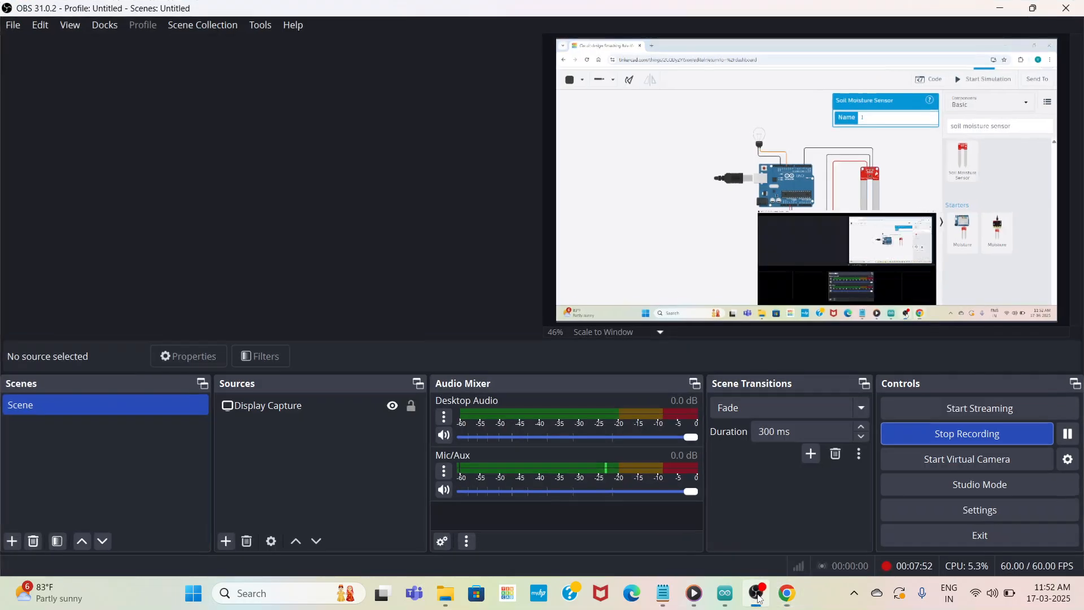